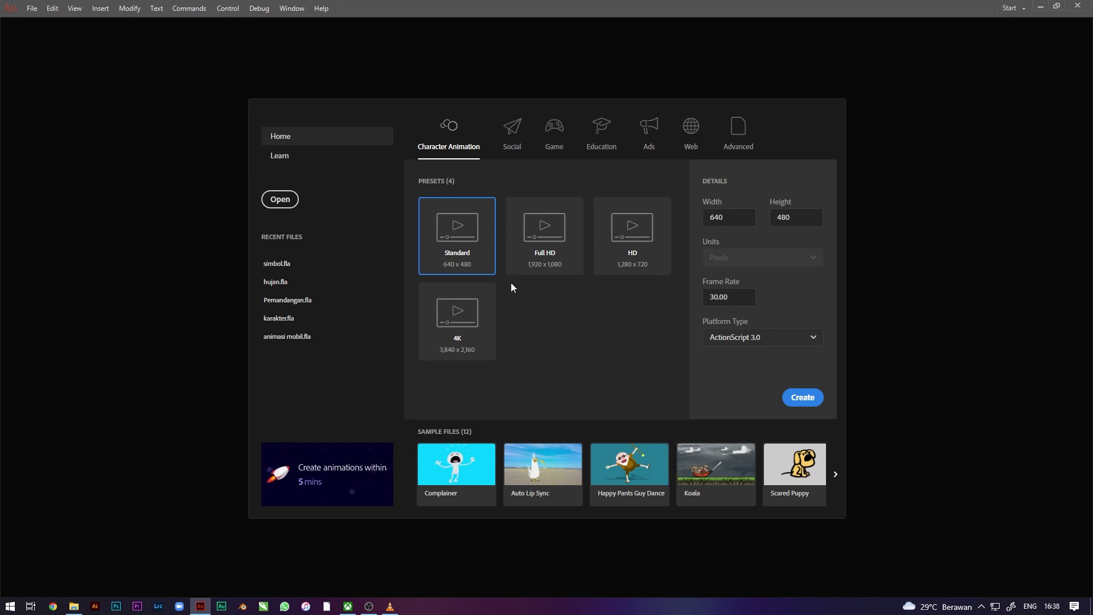
# Create a new 640 x 480 Standard ActionScript 3.0 document with a frame rate of 24.
pyautogui.moveTo(750, 296); pyautogui.dragTo(693, 296)
pyautogui.write('24')
pyautogui.click(810, 299)
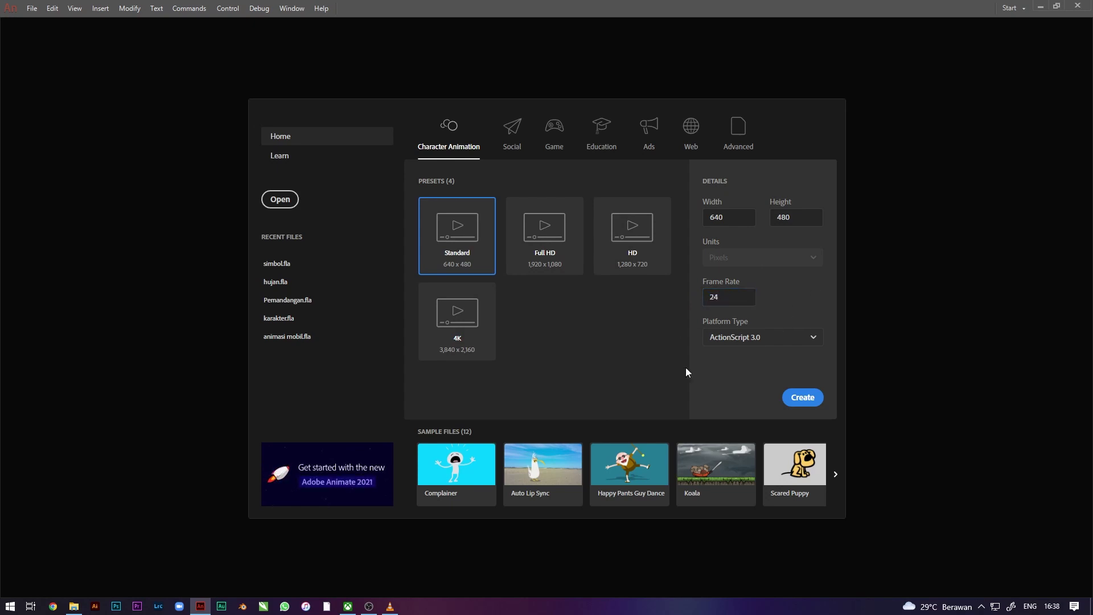
pyautogui.click(802, 397)
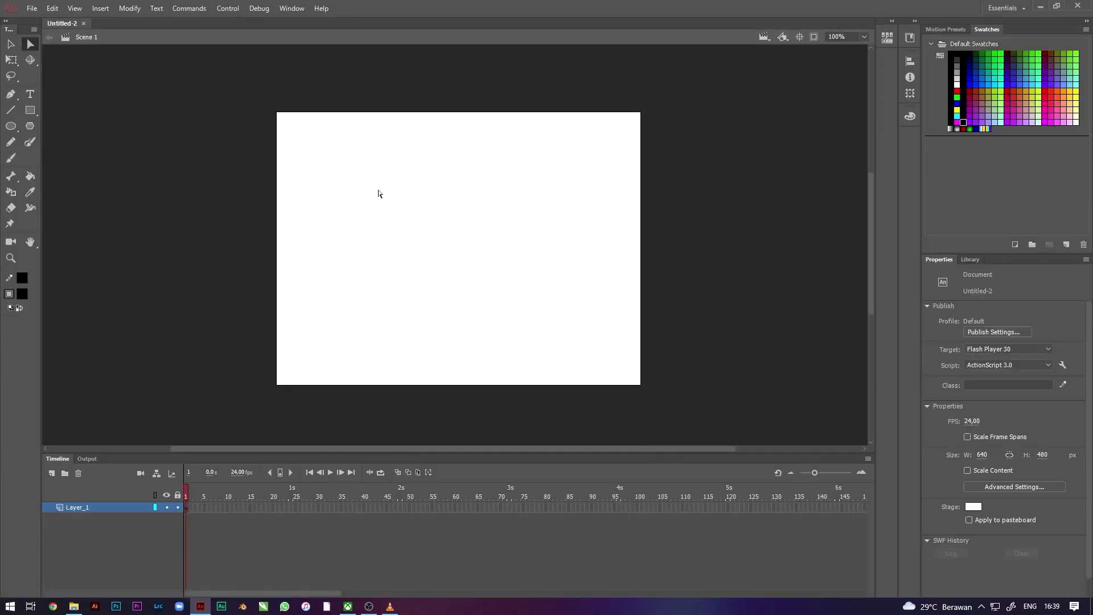
# Choose the Brush tool with a black fill and set its size to 4.
pyautogui.click(11, 159)
pyautogui.moveTo(401, 189); pyautogui.dragTo(383, 221)
pyautogui.hotkey('ctrl', 'z')
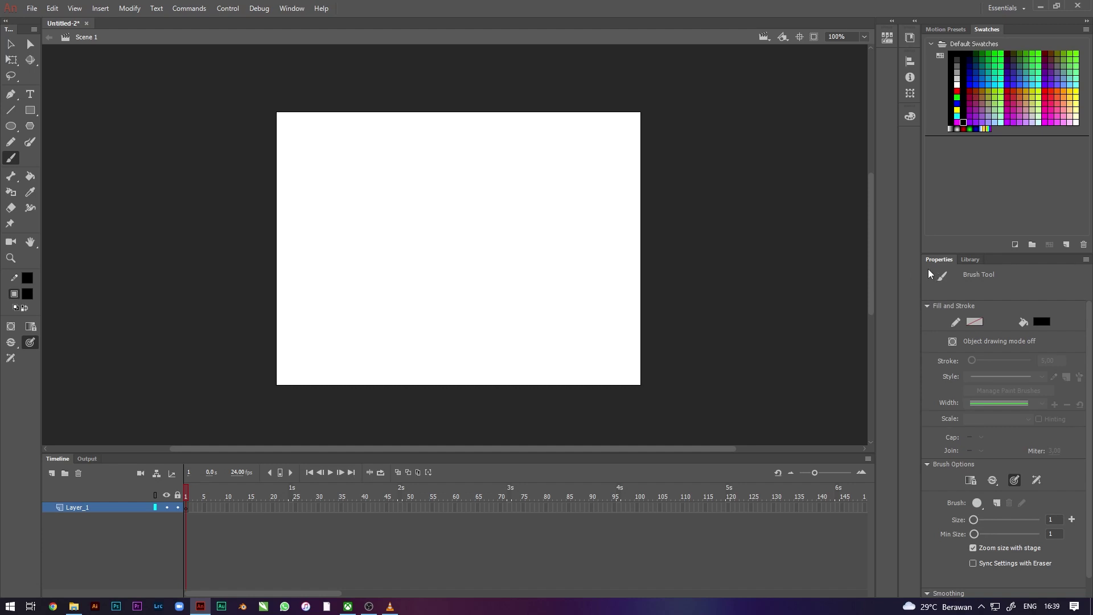
pyautogui.click(291, 8)
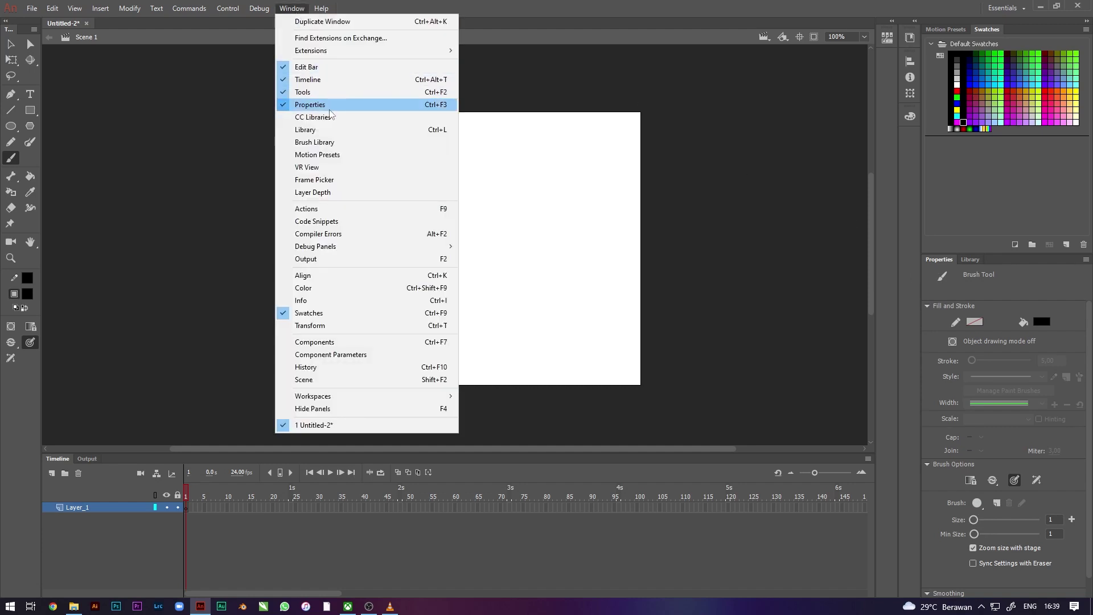
pyautogui.click(938, 260)
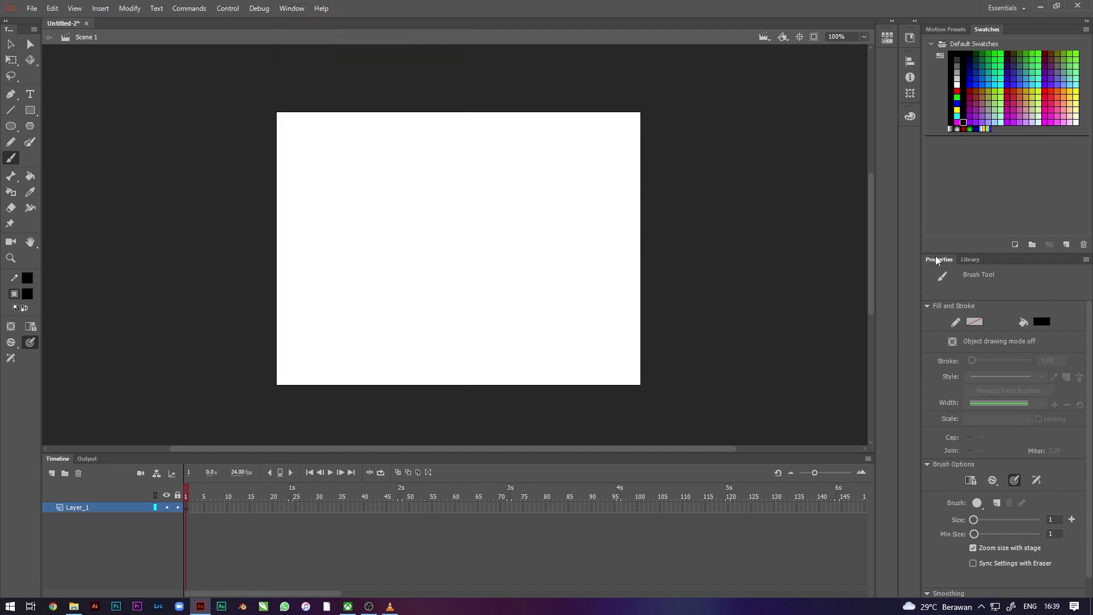
pyautogui.click(975, 520)
pyautogui.moveTo(975, 520); pyautogui.dragTo(976, 520)
pyautogui.moveTo(449, 225); pyautogui.dragTo(458, 257)
pyautogui.hotkey('ctrl', 'z')
pyautogui.click(52, 9)
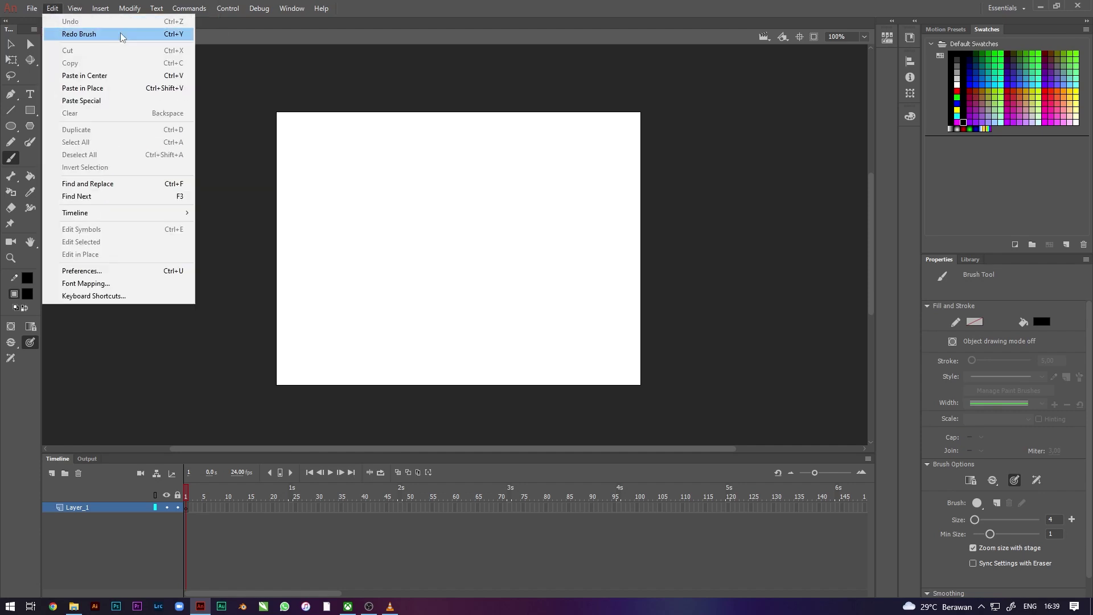
pyautogui.click(377, 171)
pyautogui.moveTo(377, 171)
pyautogui.mouseDown()
pyautogui.moveTo(361, 229)
pyautogui.moveTo(381, 194)
pyautogui.moveTo(368, 187)
pyautogui.moveTo(405, 227)
pyautogui.mouseUp()
pyautogui.hotkey('ctrl', 'z')
pyautogui.hotkey('ctrl', 'z')
pyautogui.hotkey('ctrl', 'z')
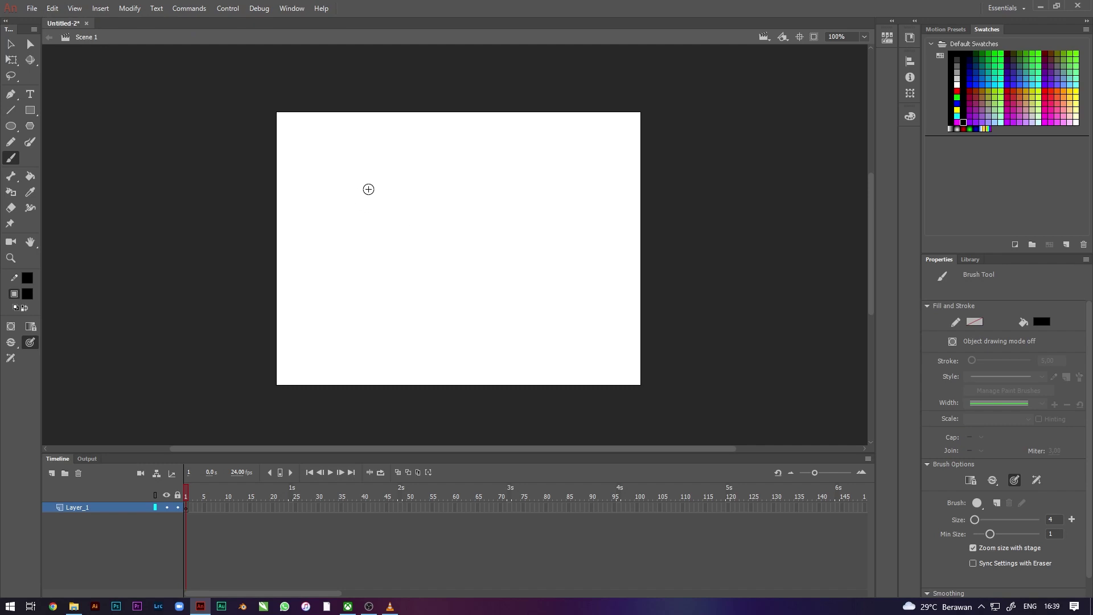
# Draw a tilted oval head with a small ear inside it and a larger wavy-edged body outline beside it.
pyautogui.moveTo(373, 183)
pyautogui.mouseDown()
pyautogui.moveTo(352, 222)
pyautogui.moveTo(364, 231)
pyautogui.moveTo(402, 201)
pyautogui.mouseUp()
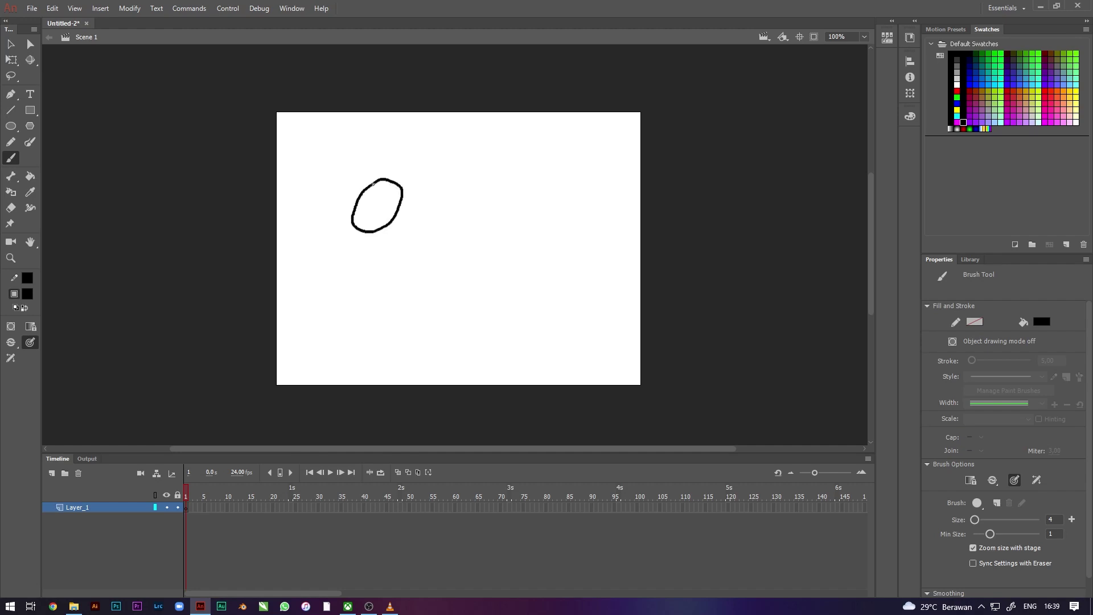
pyautogui.moveTo(384, 180); pyautogui.dragTo(384, 181)
pyautogui.moveTo(441, 186); pyautogui.dragTo(448, 178)
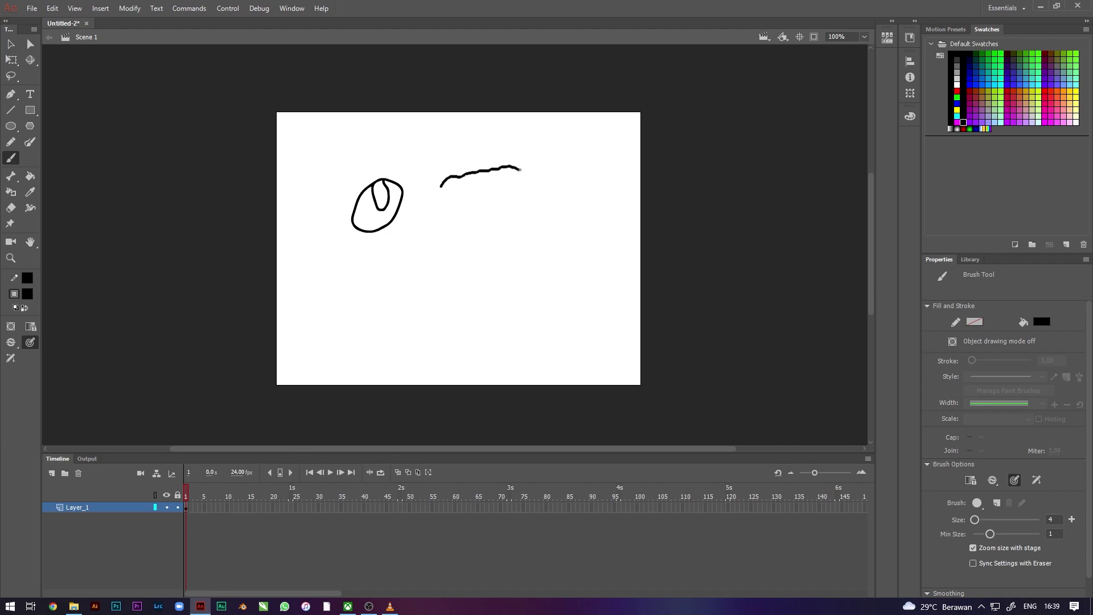
pyautogui.moveTo(539, 170)
pyautogui.mouseDown()
pyautogui.moveTo(573, 181)
pyautogui.moveTo(577, 213)
pyautogui.moveTo(561, 238)
pyautogui.moveTo(529, 250)
pyautogui.moveTo(463, 238)
pyautogui.moveTo(438, 195)
pyautogui.moveTo(444, 178)
pyautogui.mouseUp()
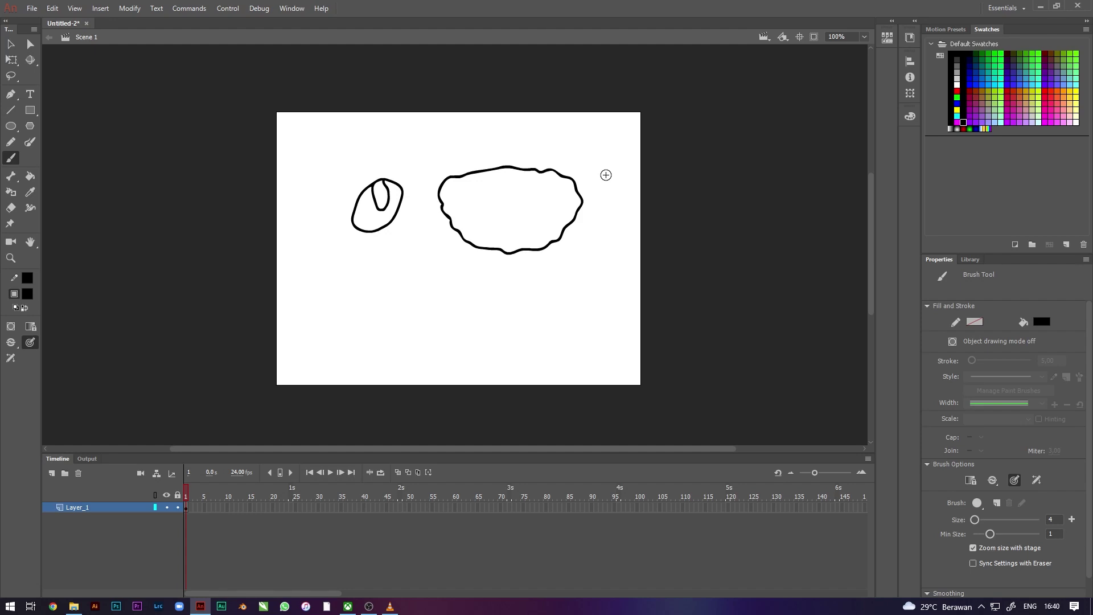
# Fill the head and the ear with the peach colour #FFCC99 using the Paint Bucket.
pyautogui.click(10, 63)
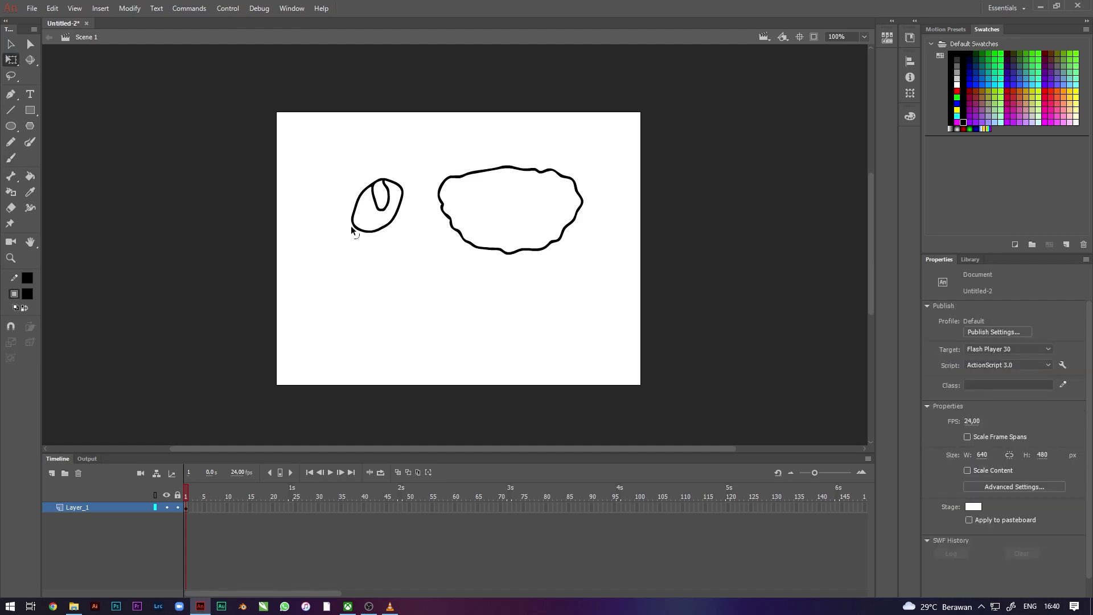
pyautogui.click(29, 178)
pyautogui.click(26, 292)
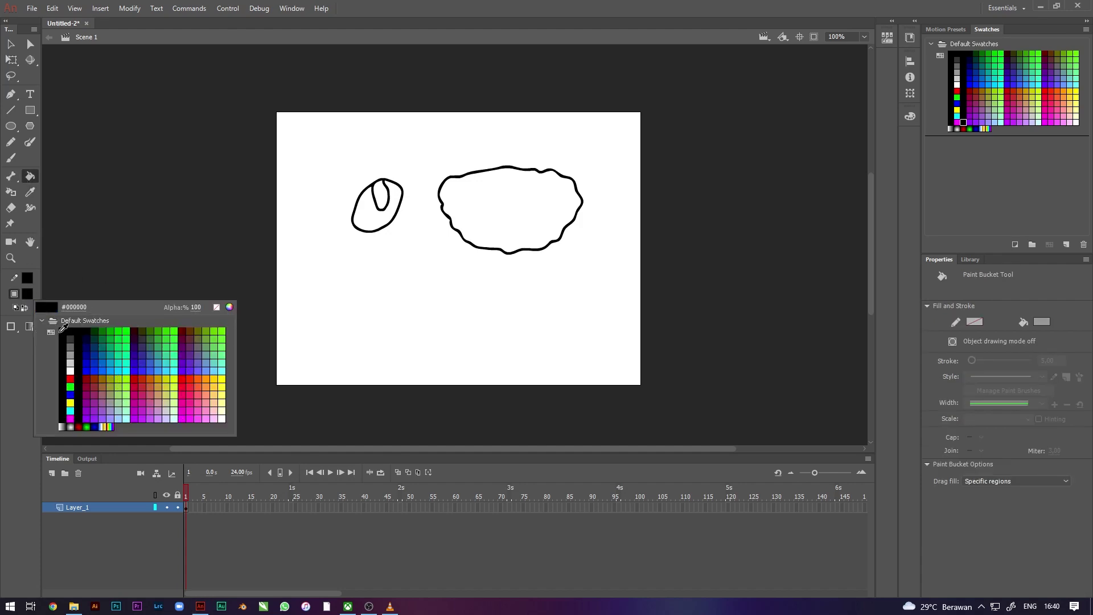
pyautogui.click(28, 180)
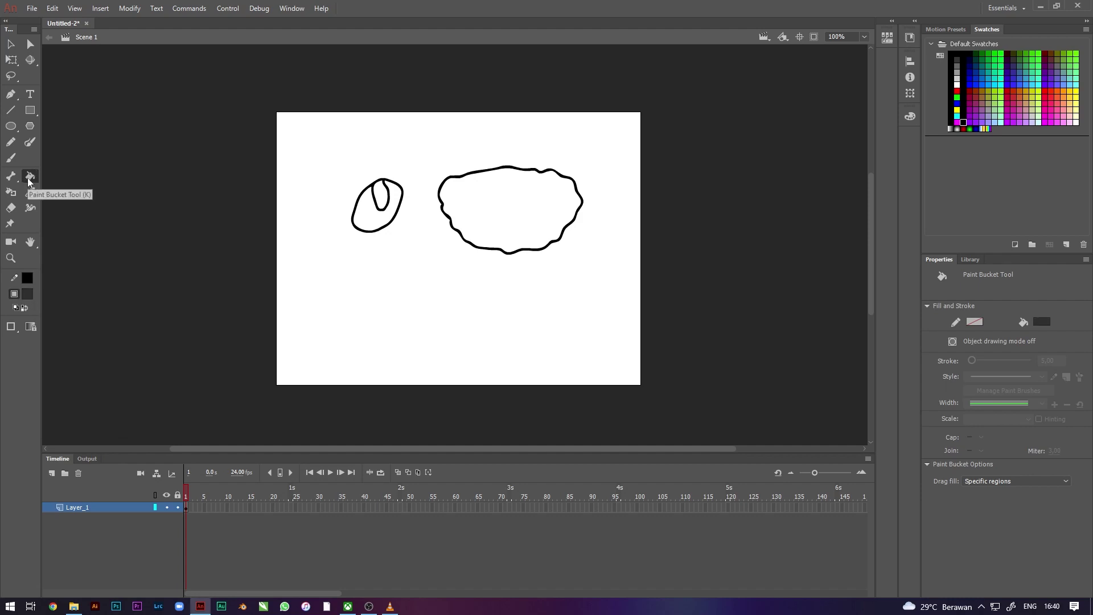
pyautogui.click(27, 295)
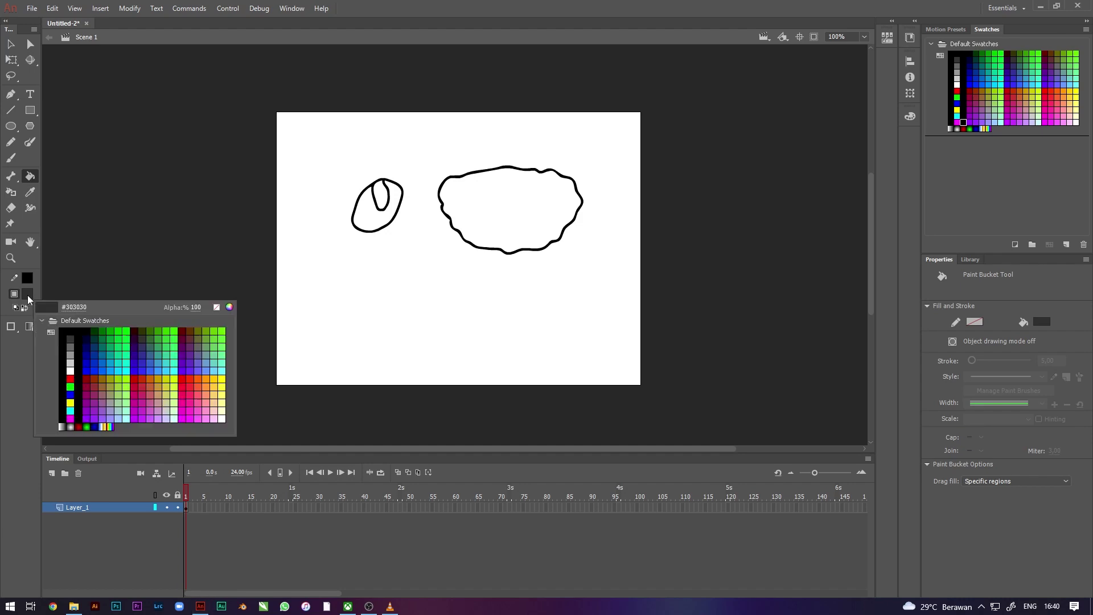
pyautogui.click(28, 299)
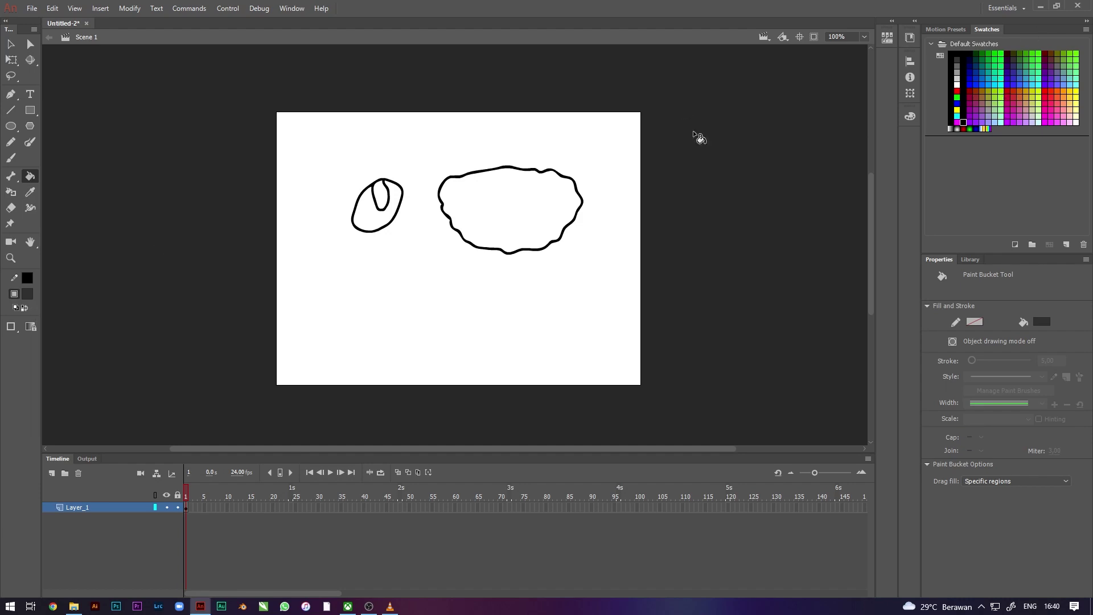
pyautogui.click(29, 295)
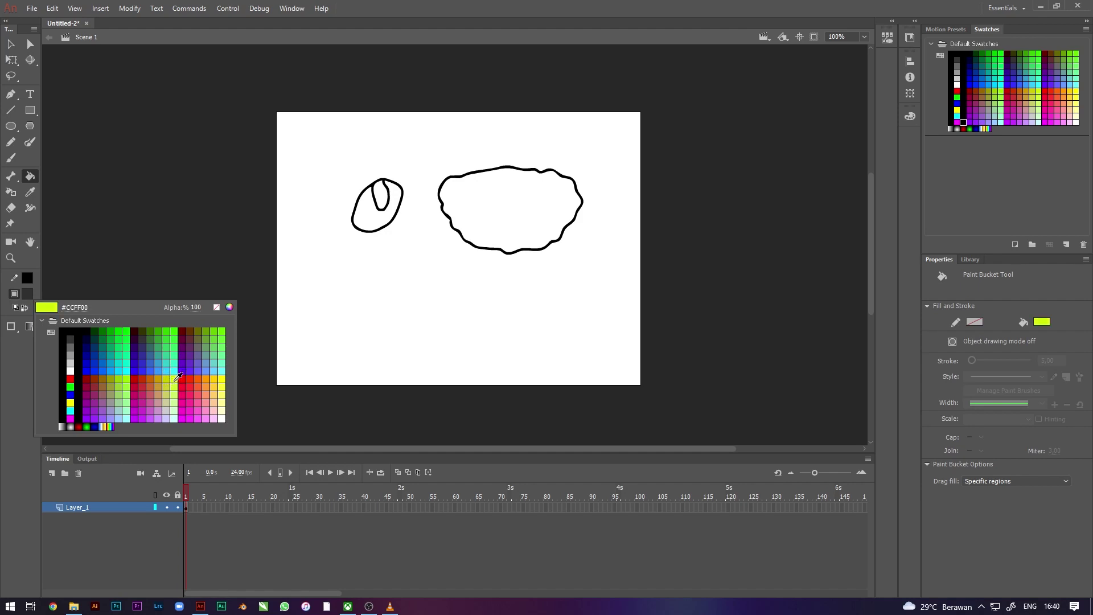
pyautogui.click(221, 403)
pyautogui.click(367, 223)
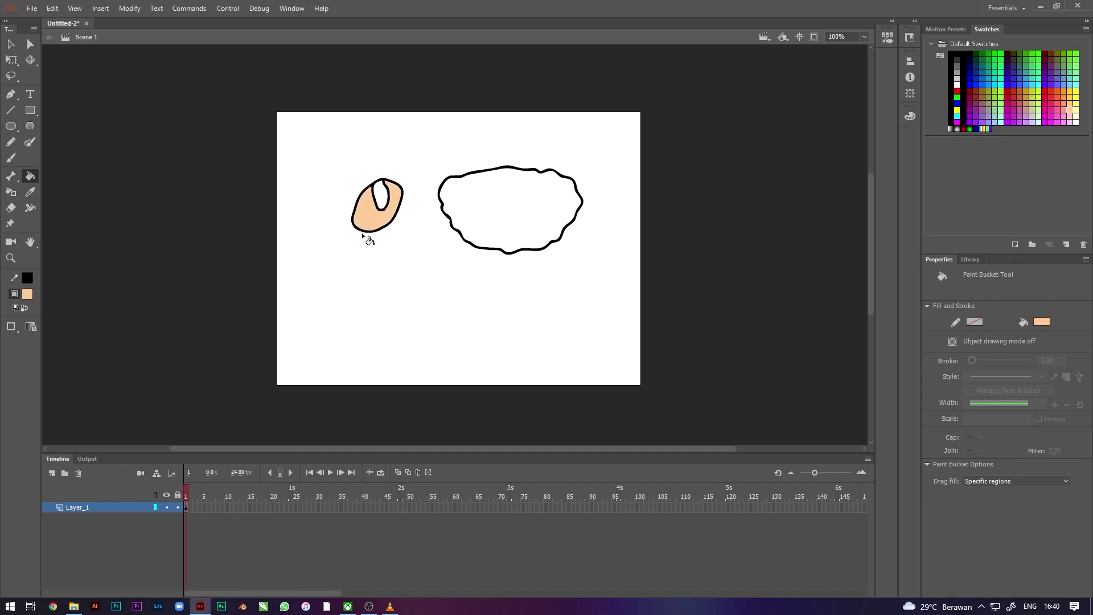
pyautogui.click(383, 202)
# Darken the peach fill colour to #E0B386 and fill the ear with it.
pyautogui.click(911, 118)
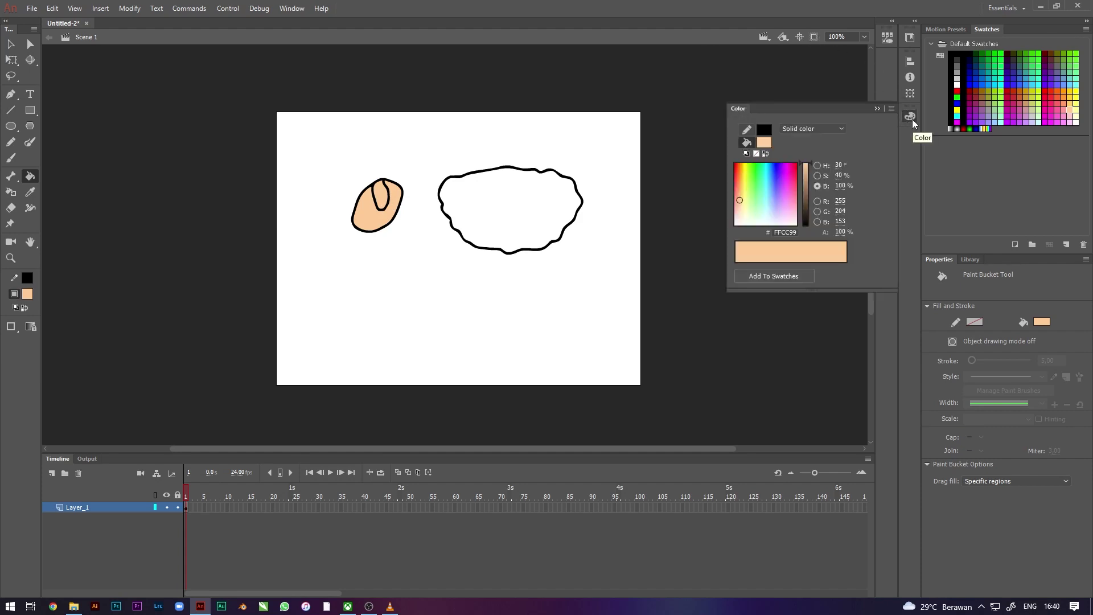
pyautogui.click(911, 120)
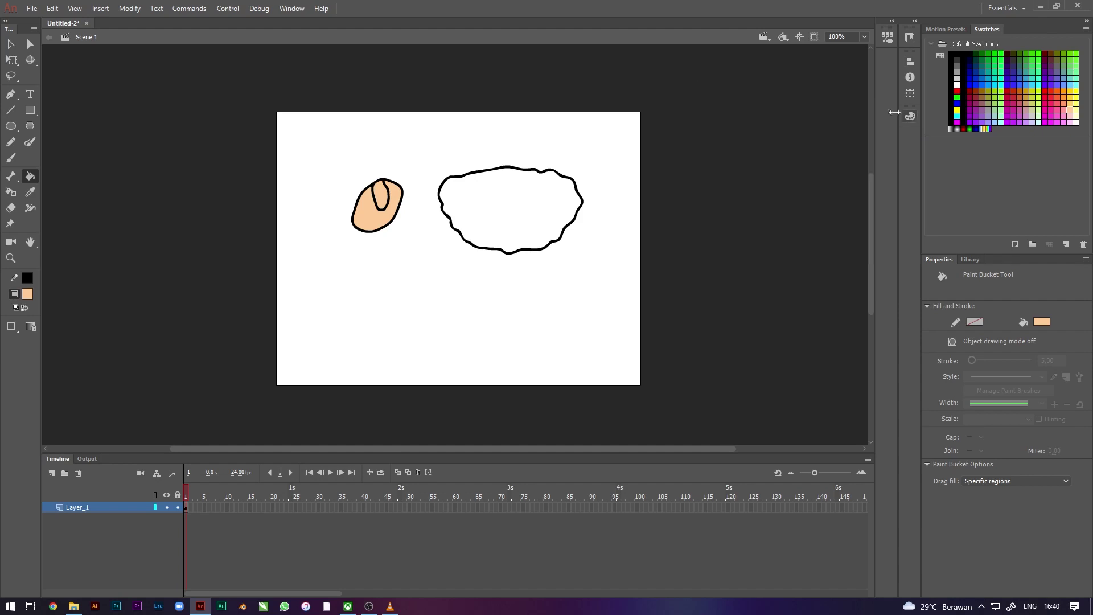
pyautogui.click(292, 8)
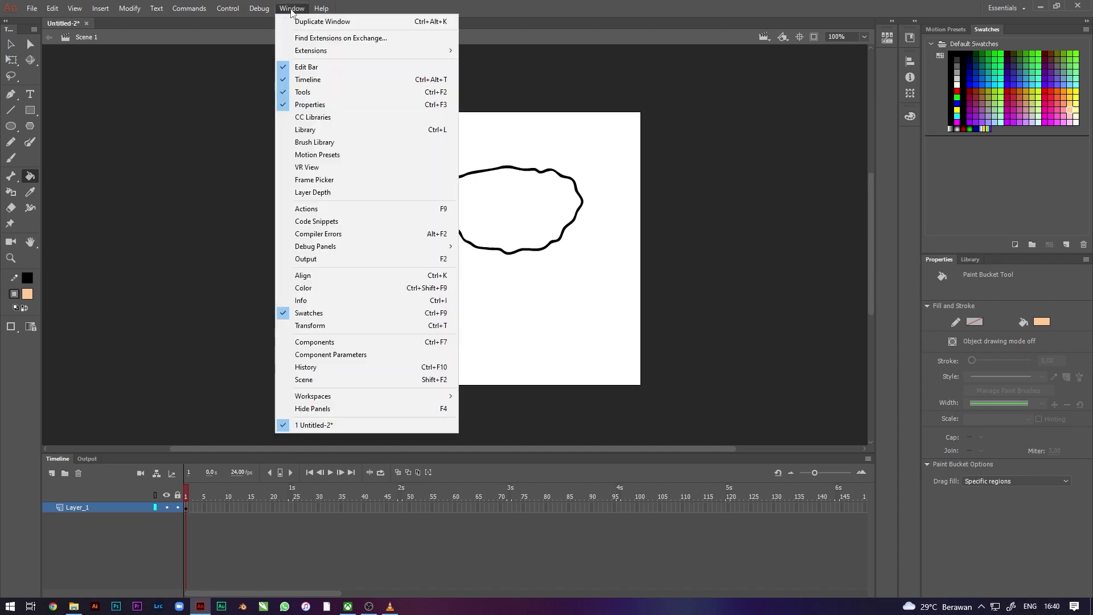
pyautogui.click(311, 287)
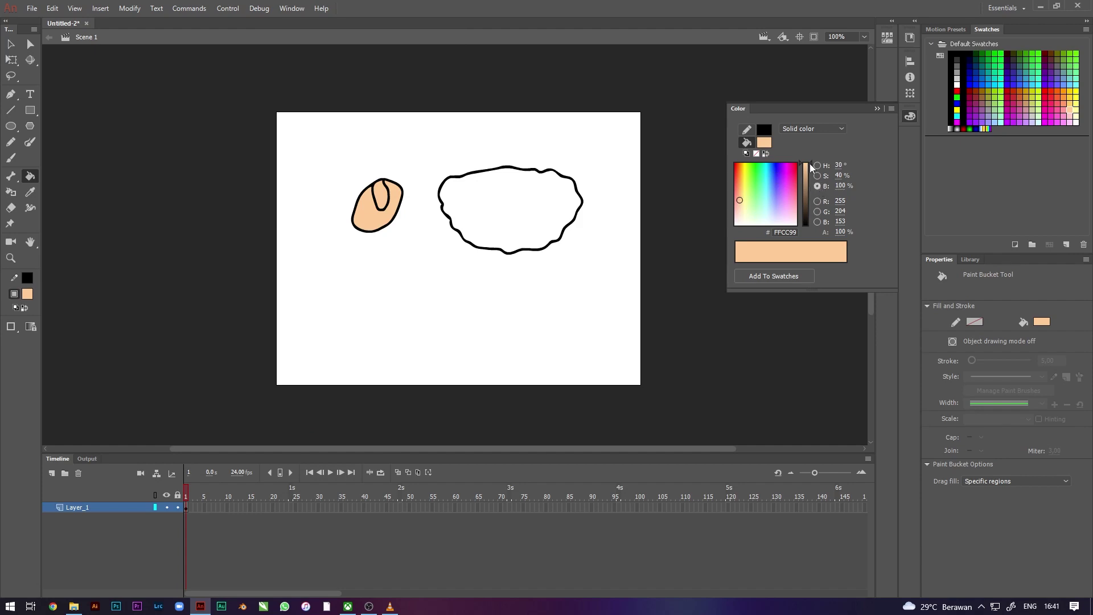
pyautogui.moveTo(812, 166); pyautogui.dragTo(812, 174)
pyautogui.click(380, 200)
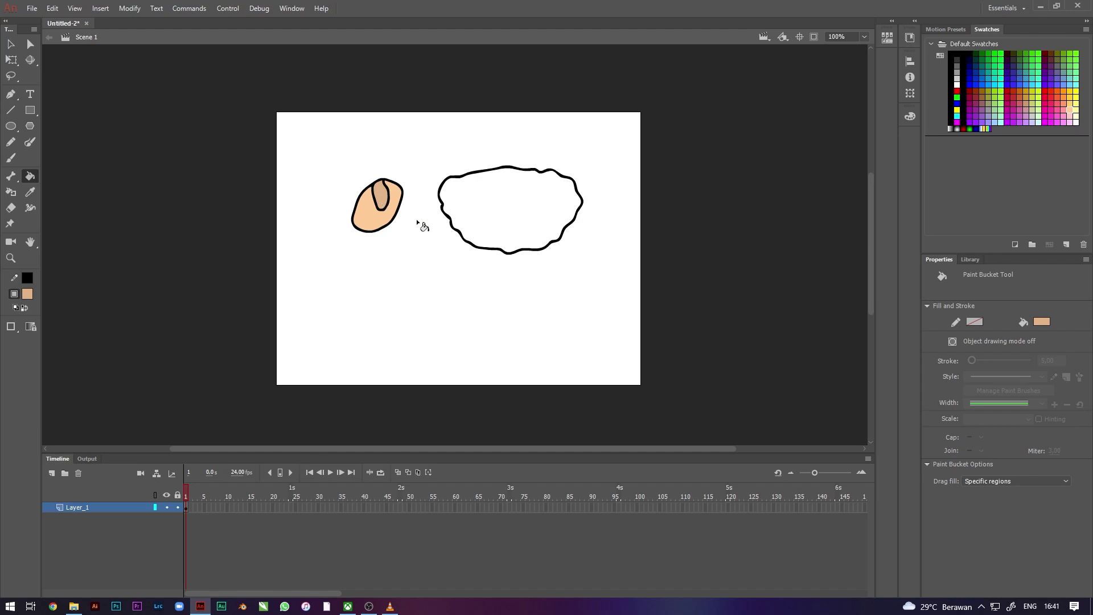
# Convert the whole head to a symbol named kepala and show it in the document's library.
pyautogui.click(11, 59)
pyautogui.moveTo(330, 152); pyautogui.dragTo(408, 262)
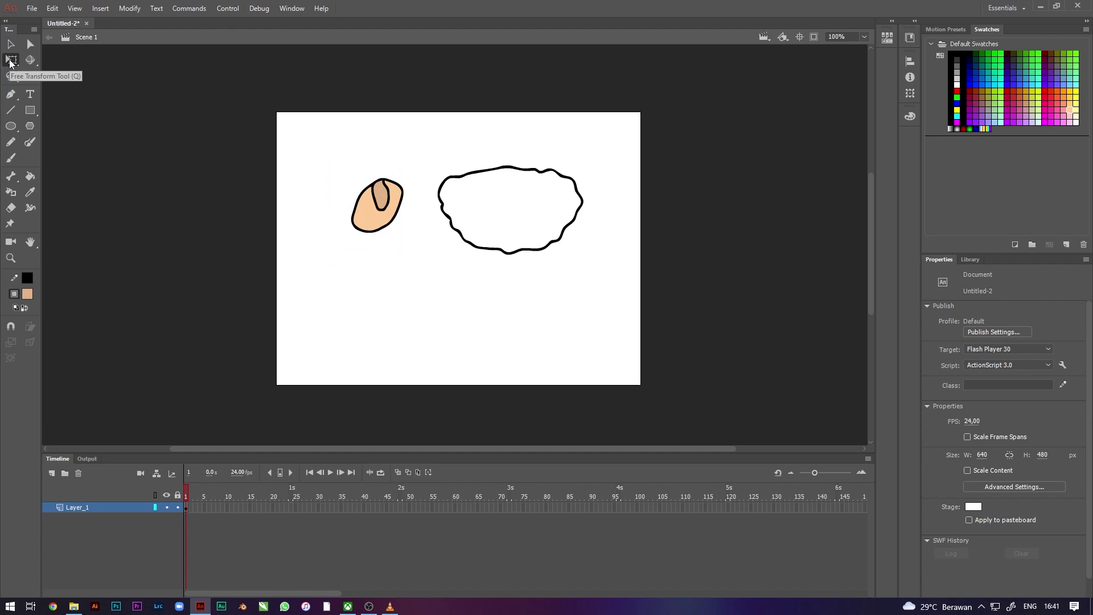
pyautogui.moveTo(336, 165); pyautogui.dragTo(412, 254)
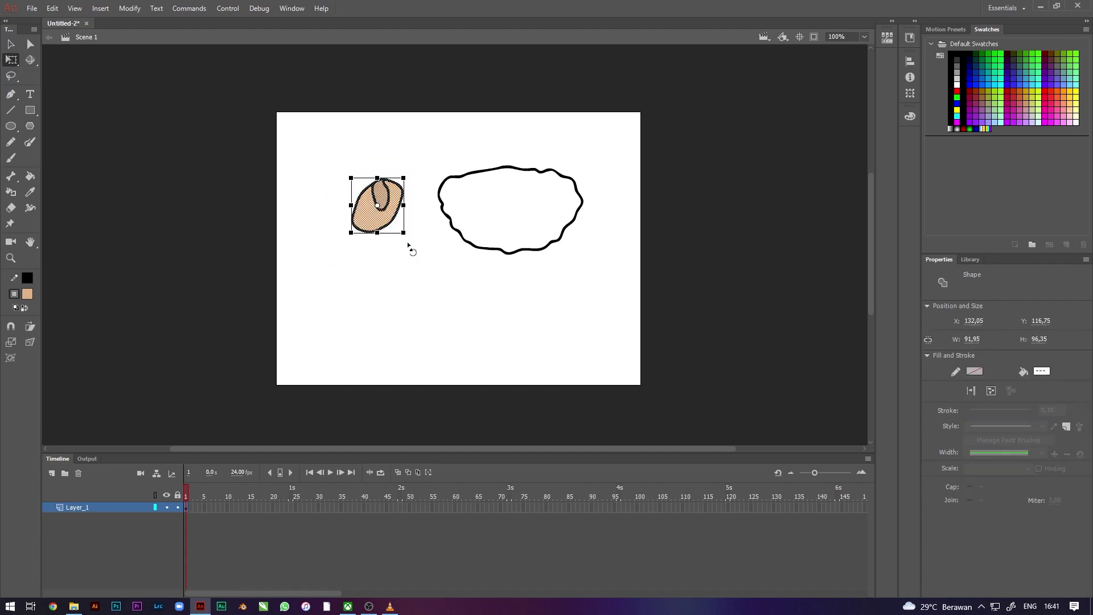
pyautogui.rightClick(388, 201)
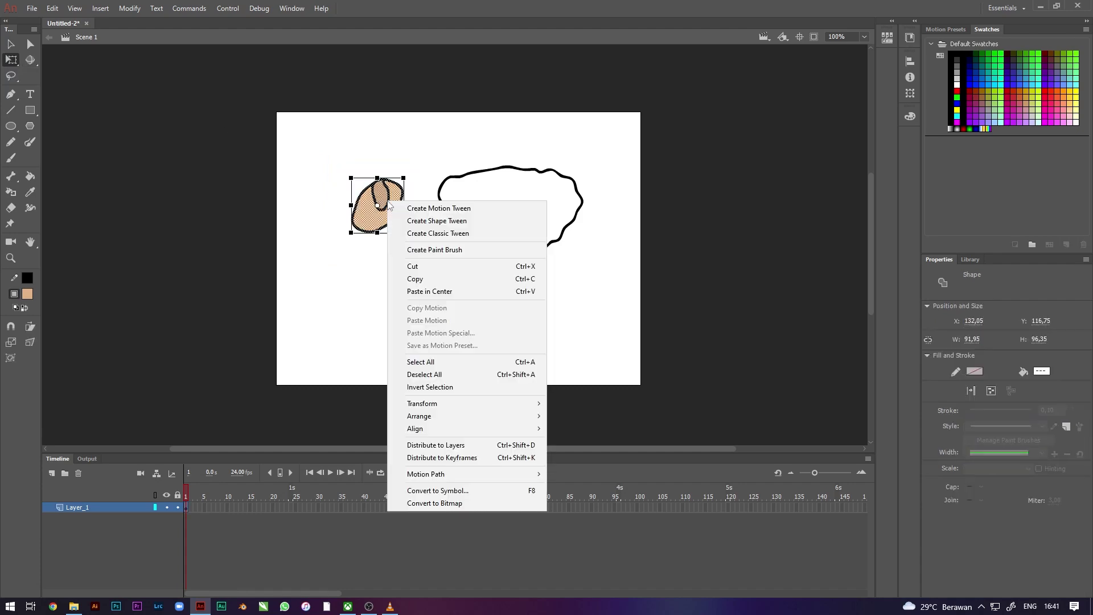
pyautogui.click(434, 491)
pyautogui.write('kepala')
pyautogui.click(541, 166)
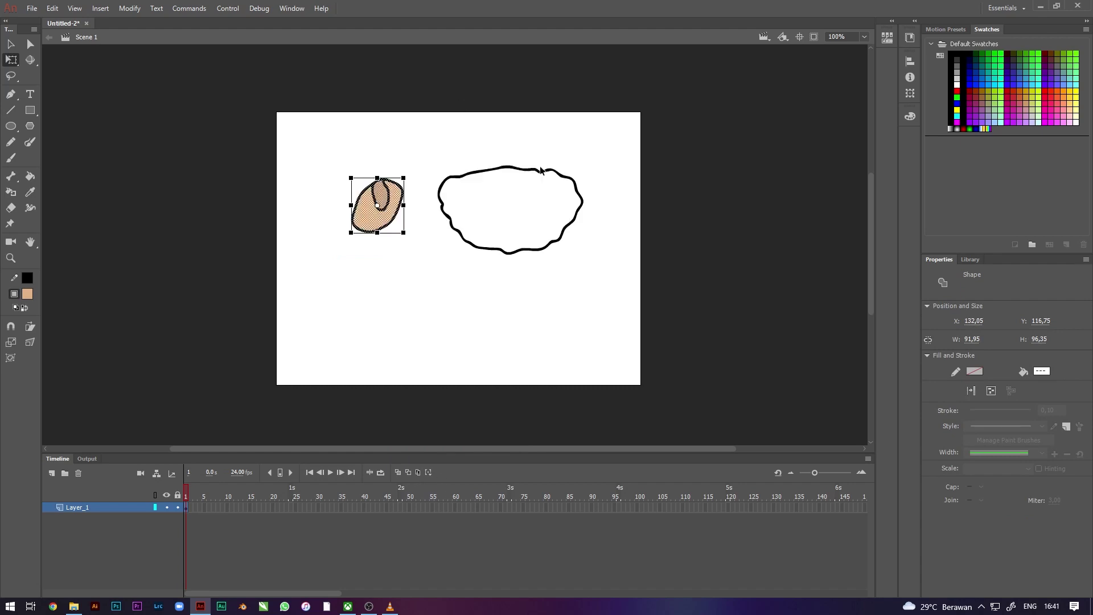
pyautogui.click(970, 260)
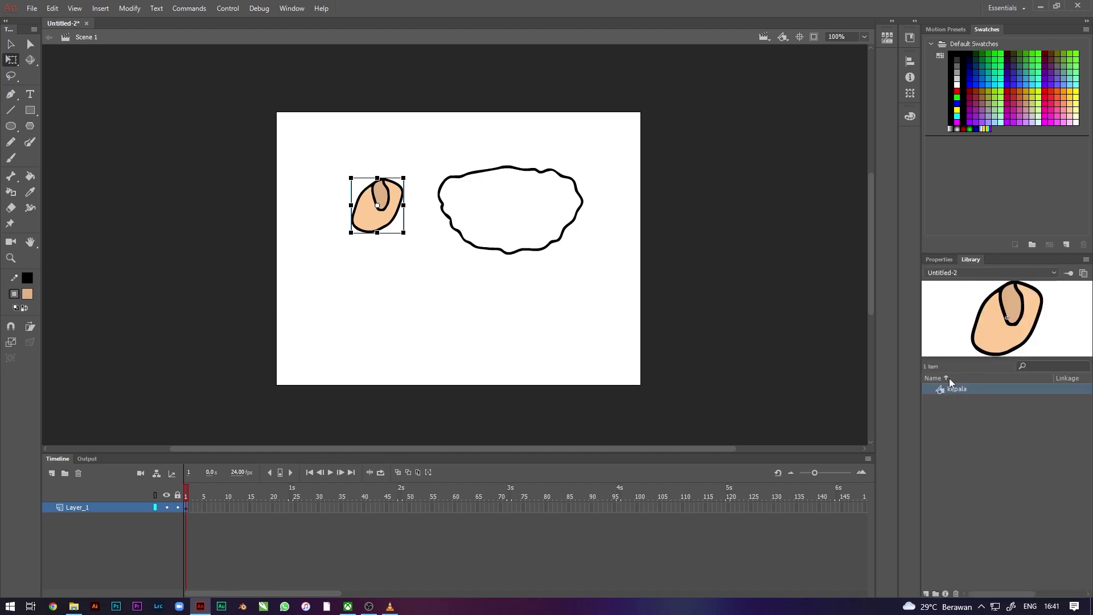
pyautogui.click(292, 8)
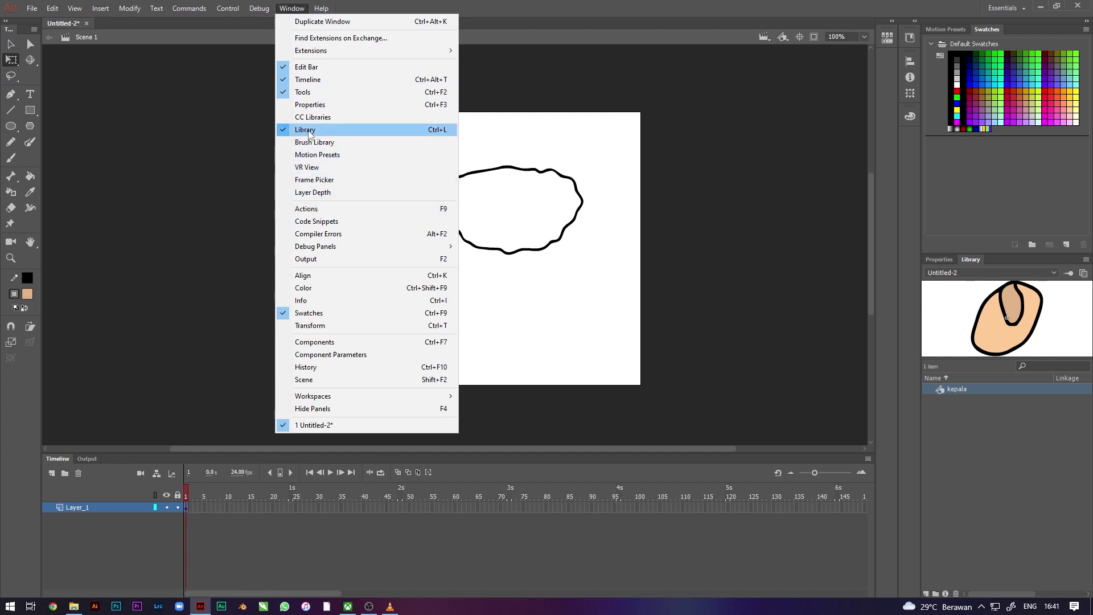
pyautogui.click(974, 260)
# Fill the wavy body outline with light grey using the Paint Bucket.
pyautogui.click(514, 133)
pyautogui.click(31, 176)
pyautogui.click(27, 293)
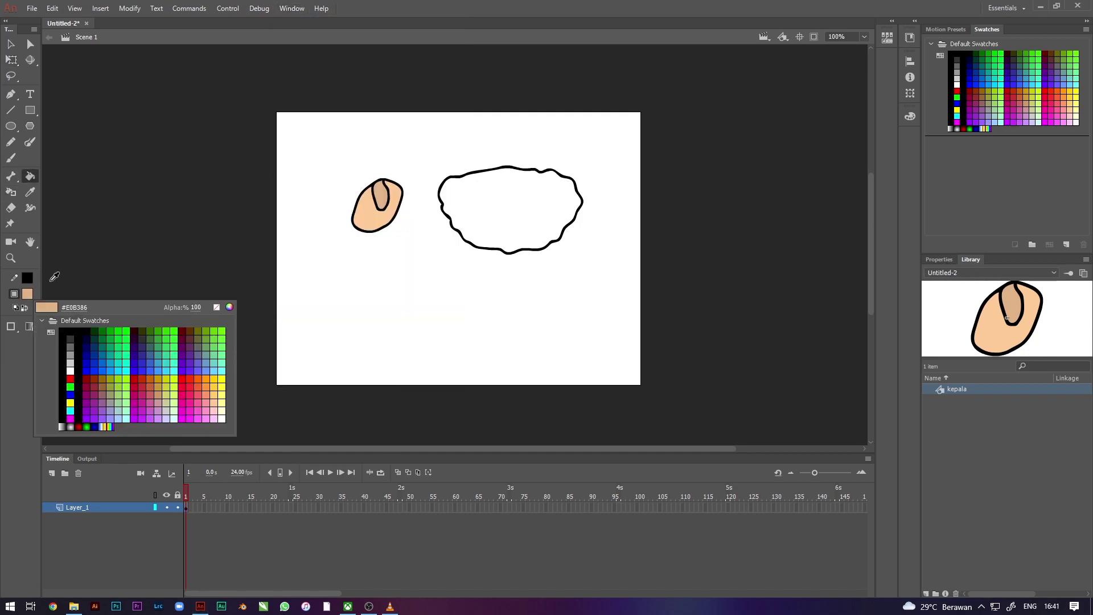
pyautogui.click(71, 362)
pyautogui.click(508, 210)
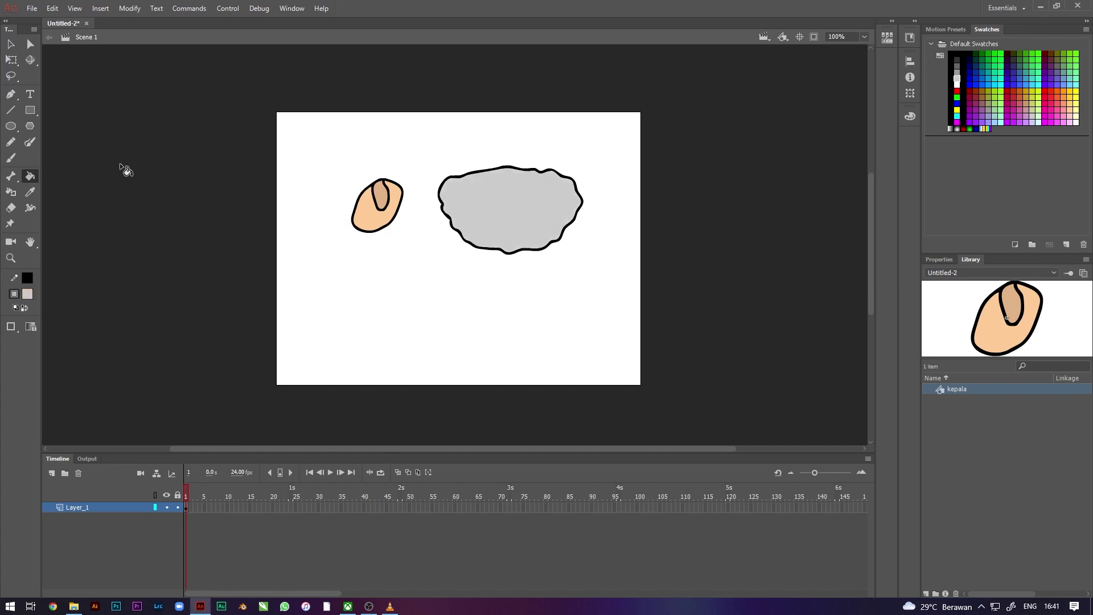
# Convert the grey body to a graphic symbol named Badan and move it over the head's edge.
pyautogui.click(11, 59)
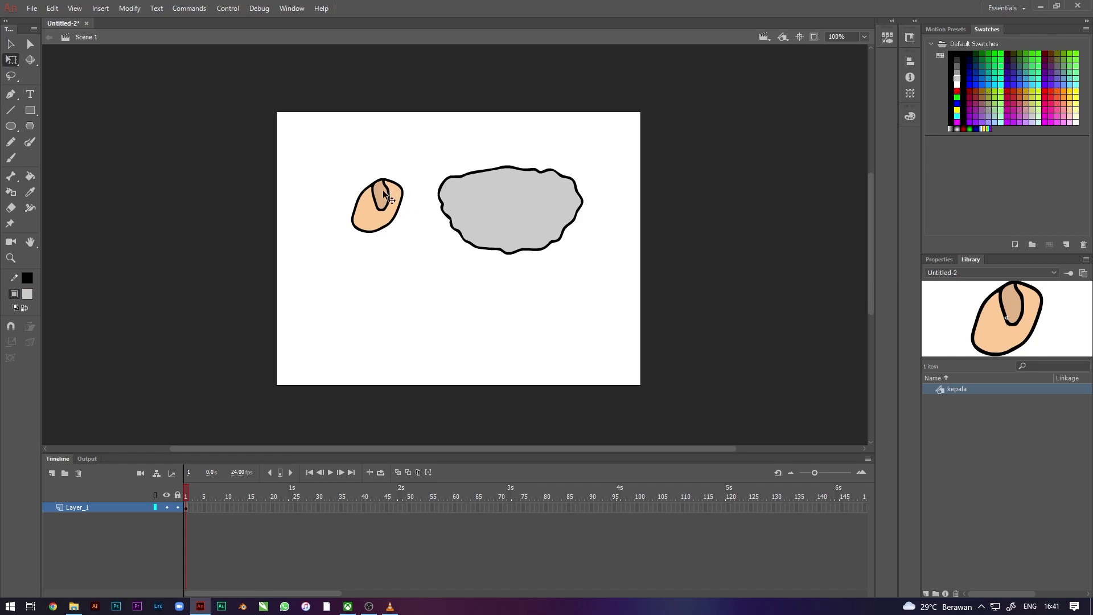
pyautogui.moveTo(424, 141); pyautogui.dragTo(614, 311)
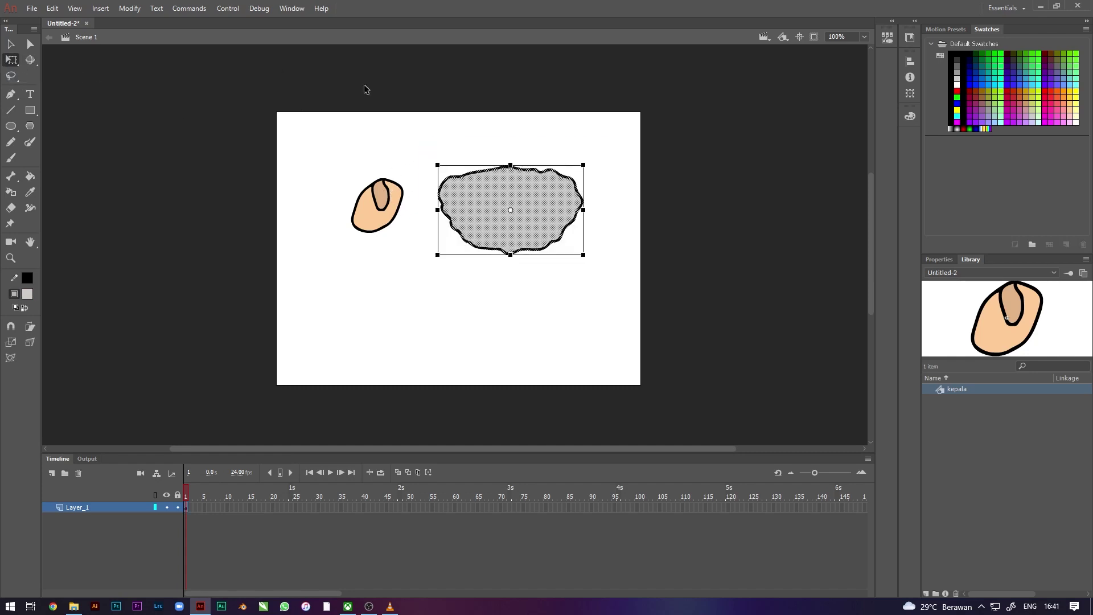
pyautogui.rightClick(512, 196)
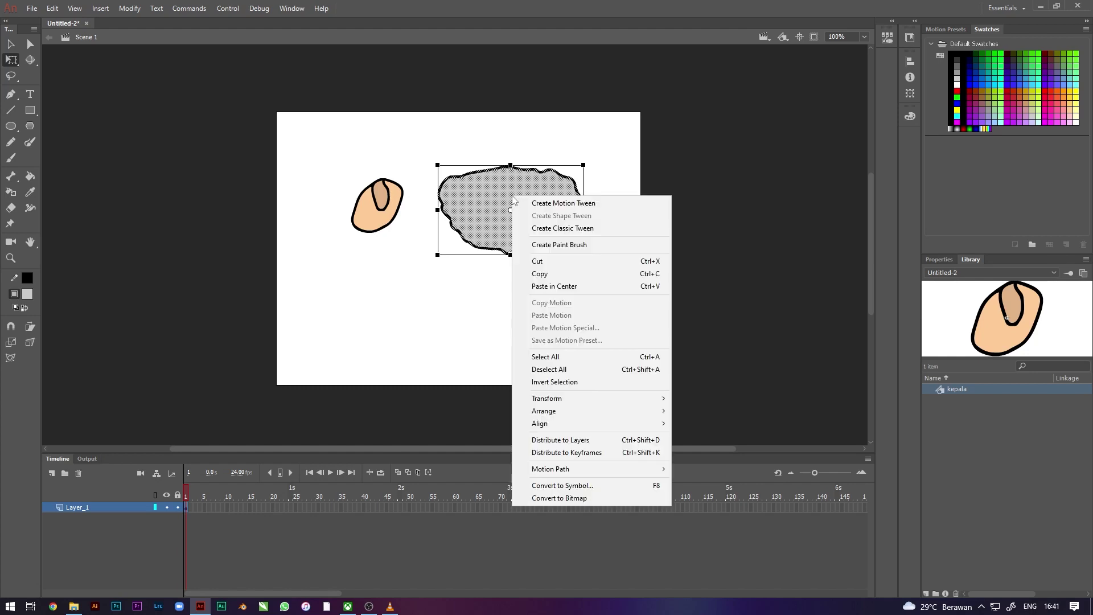
pyautogui.click(624, 485)
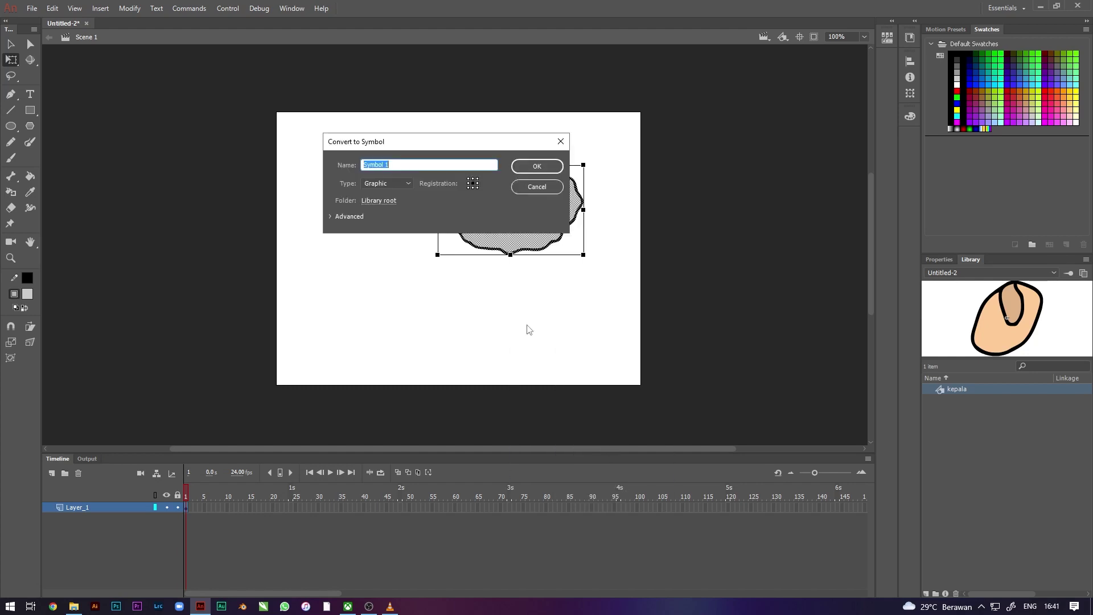
pyautogui.write('Badan')
pyautogui.click(539, 171)
pyautogui.moveTo(538, 199); pyautogui.dragTo(493, 196)
pyautogui.click(571, 316)
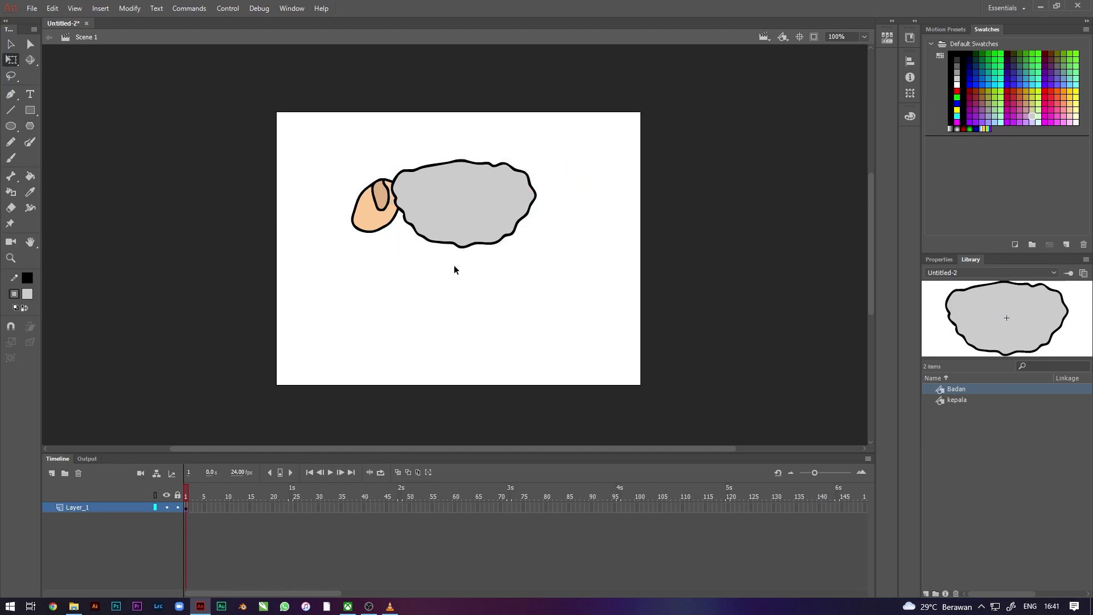
# Convert the head and body together to a movie clip symbol named Kambing berjalan.
pyautogui.moveTo(306, 138); pyautogui.dragTo(616, 330)
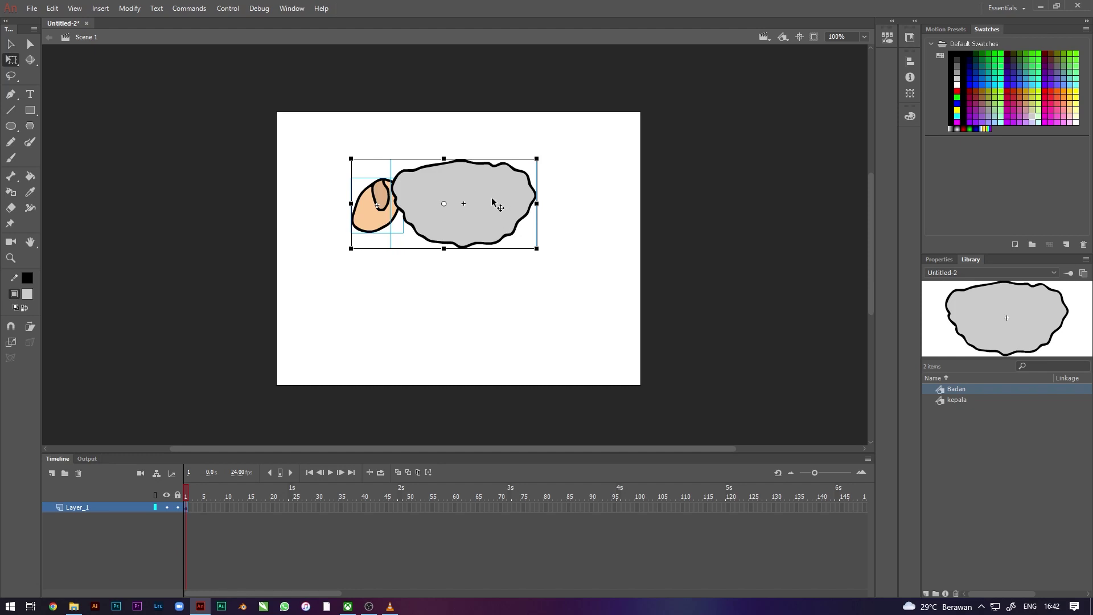
pyautogui.rightClick(453, 189)
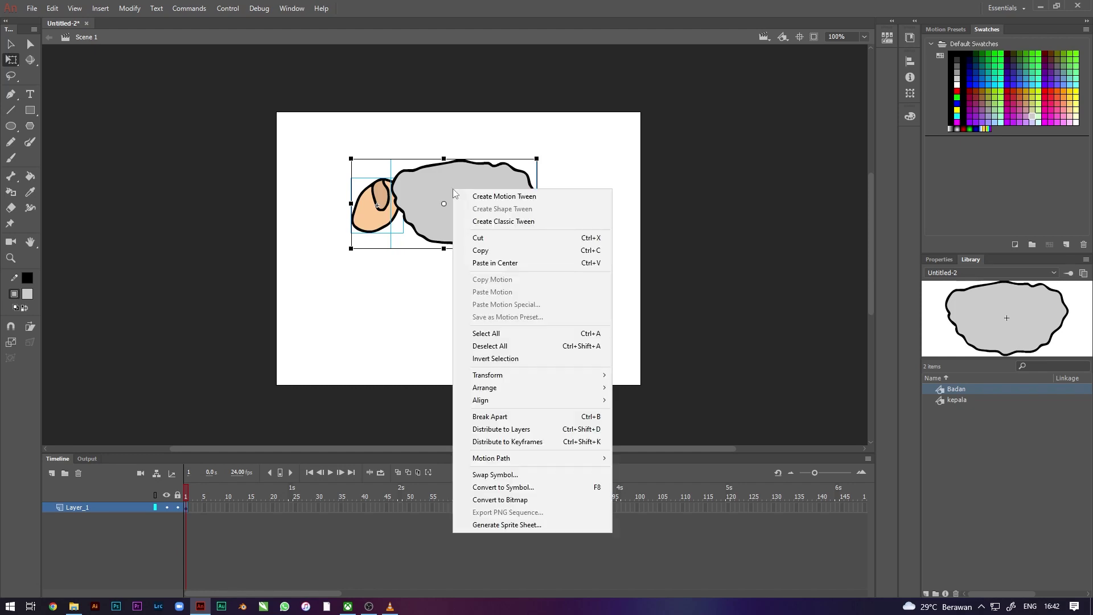
pyautogui.click(522, 488)
pyautogui.click(407, 188)
pyautogui.click(401, 197)
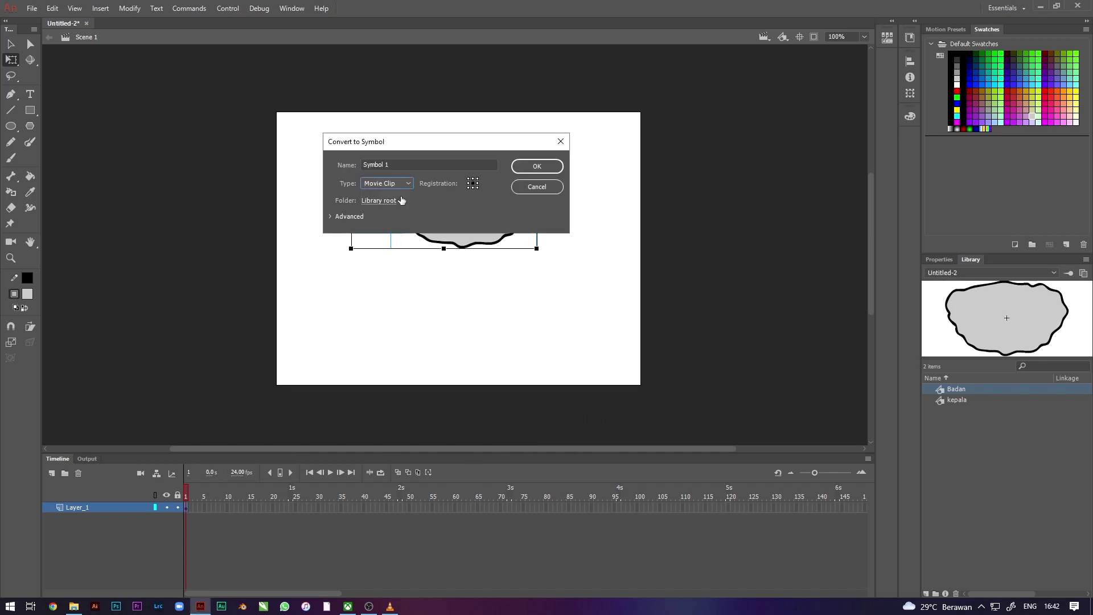
pyautogui.hotkey('shift', 'Tab')
pyautogui.write('K')
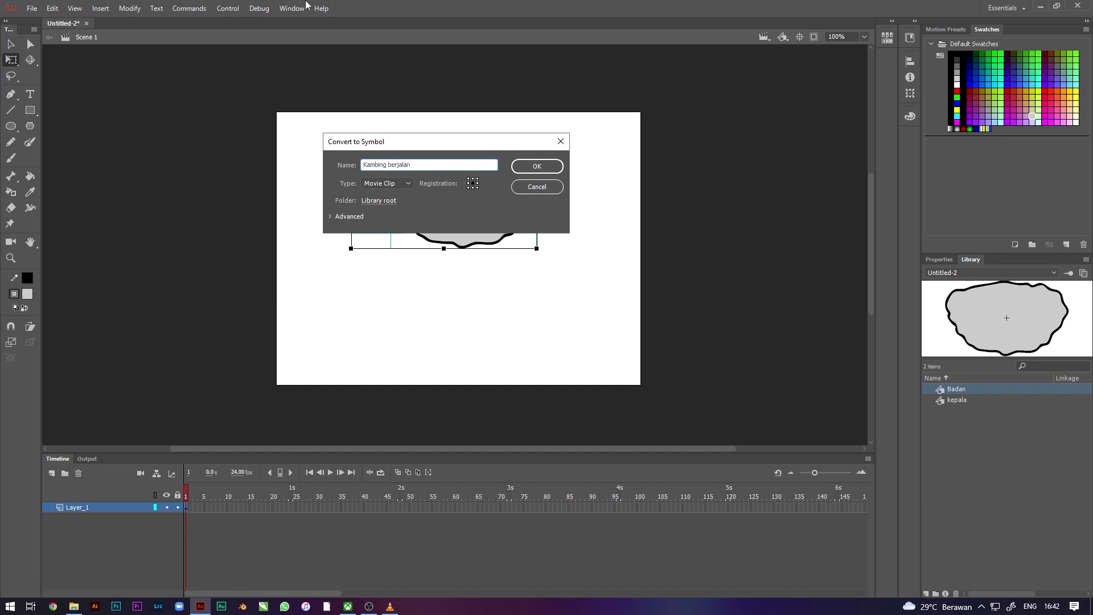
pyautogui.click(526, 167)
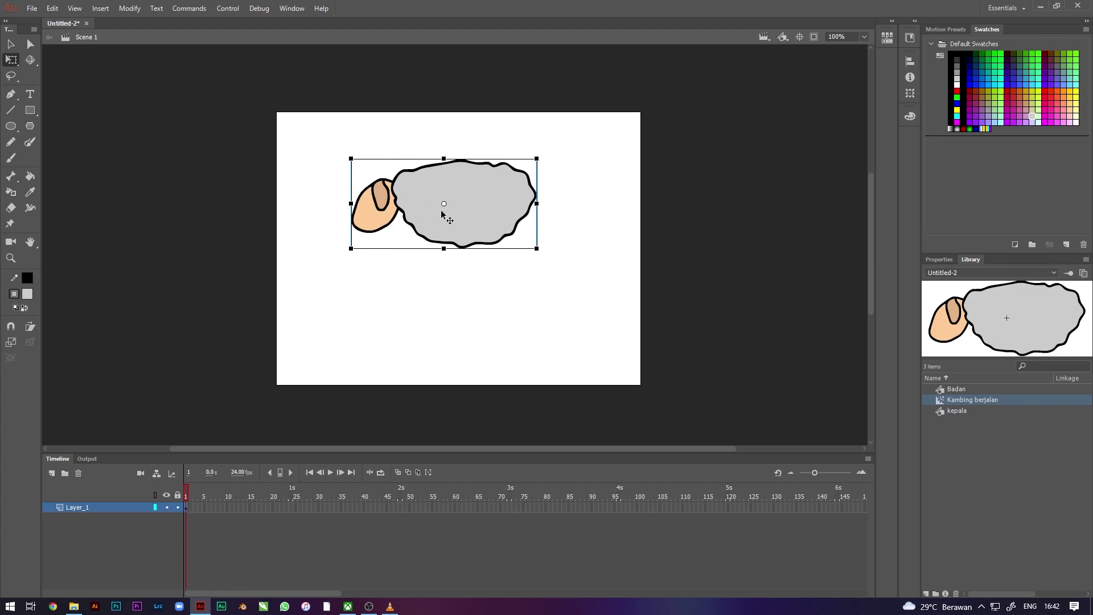
# Open the Kambing berjalan symbol for editing and distribute its head and body to separate layers.
pyautogui.doubleClick(398, 208)
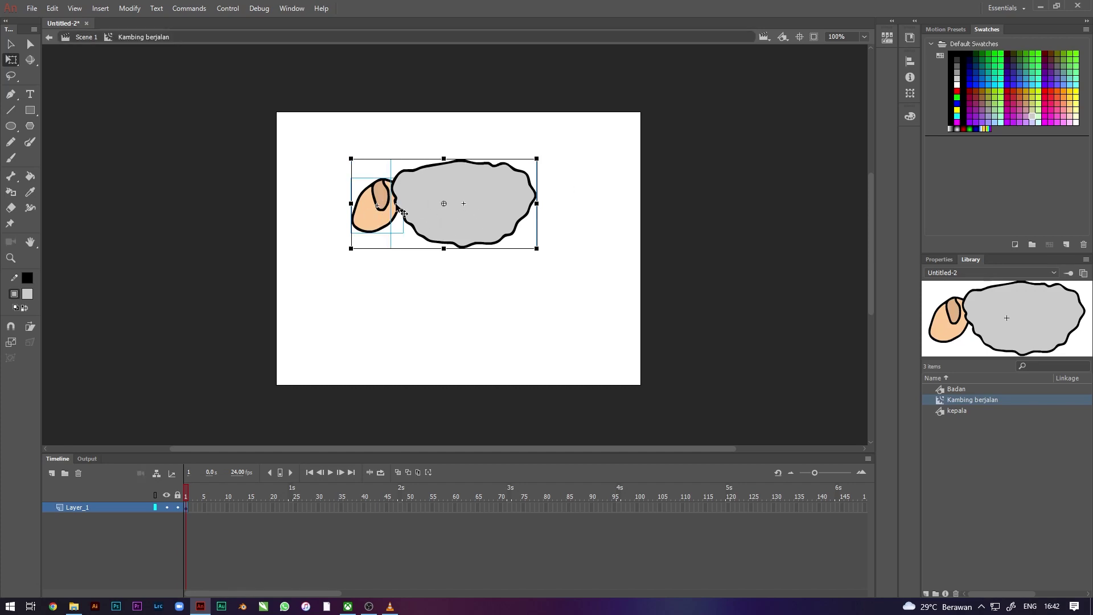
pyautogui.click(225, 136)
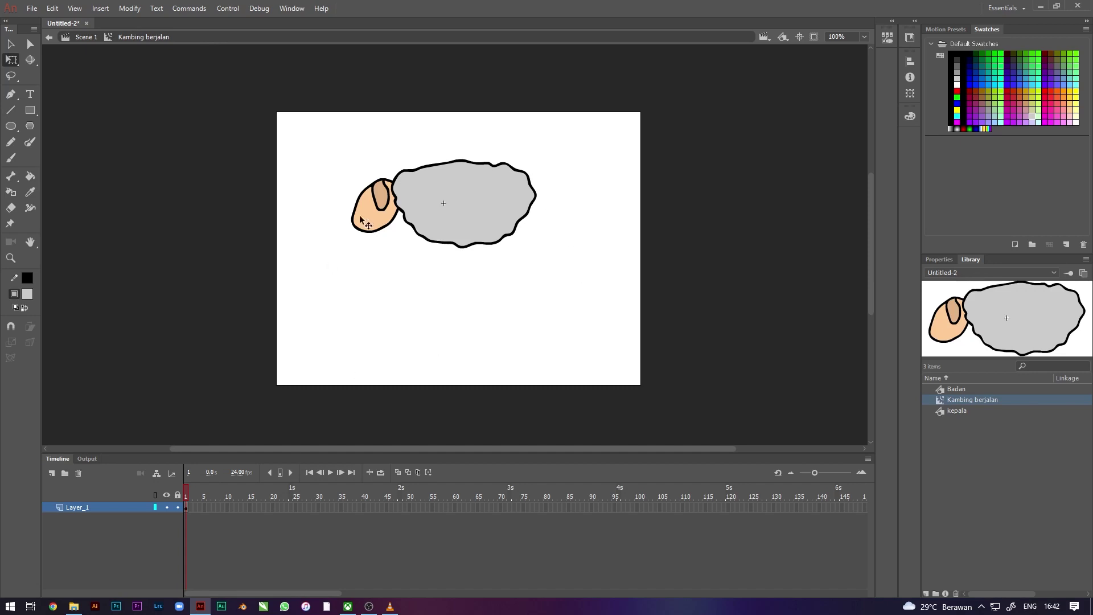
pyautogui.moveTo(330, 137); pyautogui.dragTo(570, 318)
pyautogui.rightClick(459, 186)
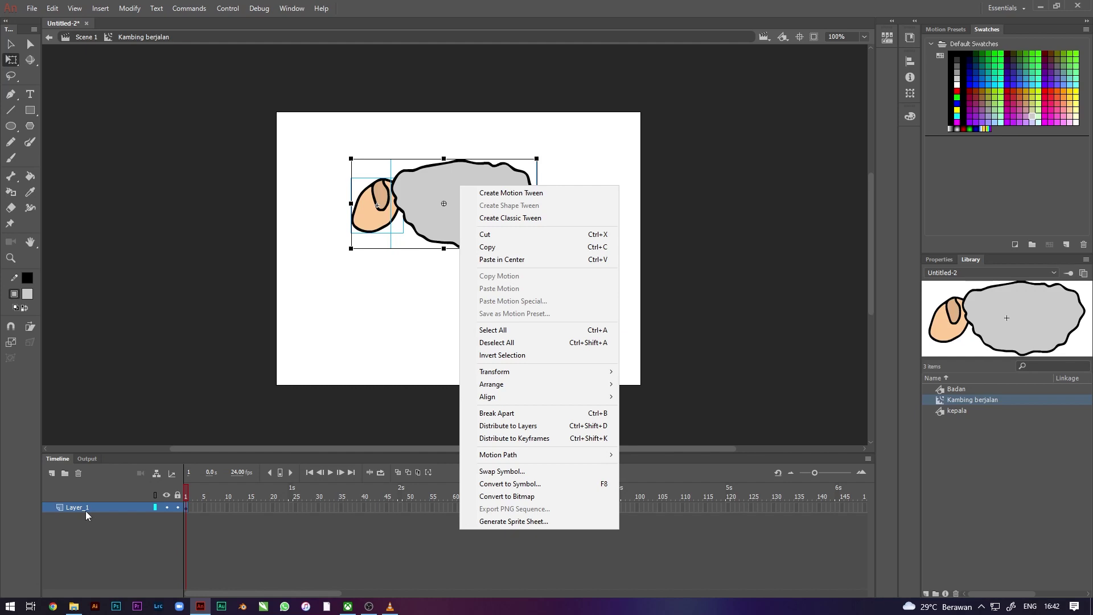
pyautogui.click(531, 431)
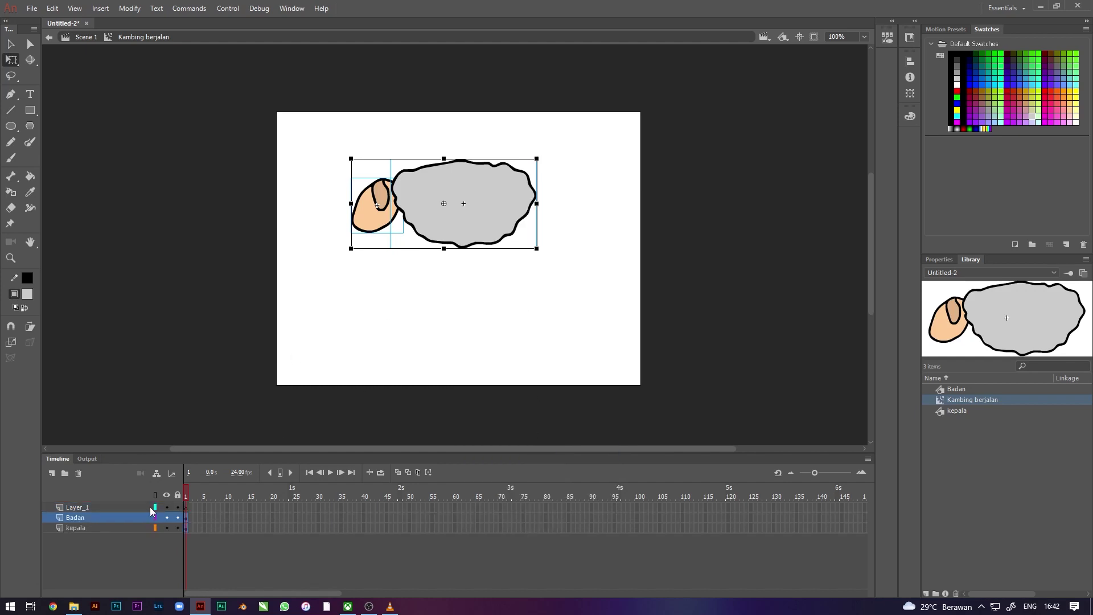
# Move the empty Layer_1 below the kepala layer and rename it kaki.
pyautogui.click(83, 528)
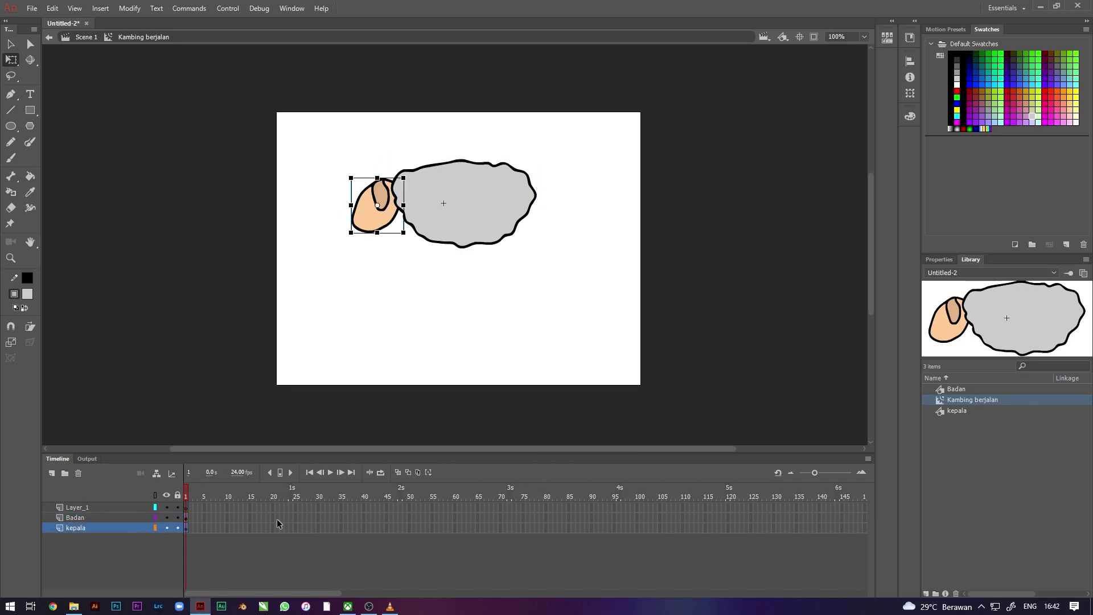
pyautogui.click(80, 506)
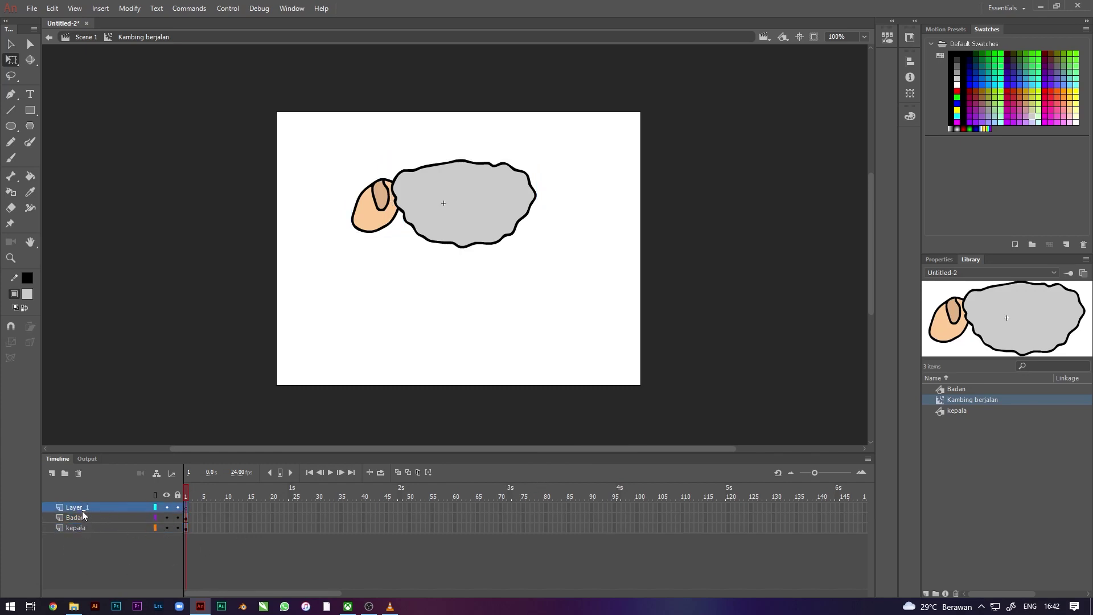
pyautogui.moveTo(84, 508); pyautogui.dragTo(84, 535)
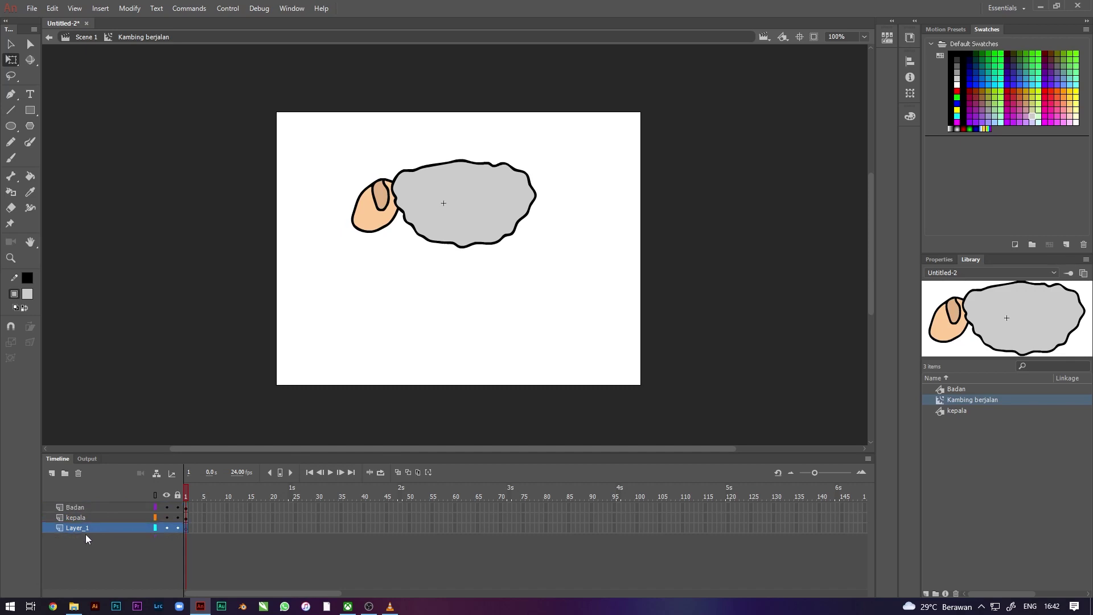
pyautogui.doubleClick(83, 528)
pyautogui.write('kaki')
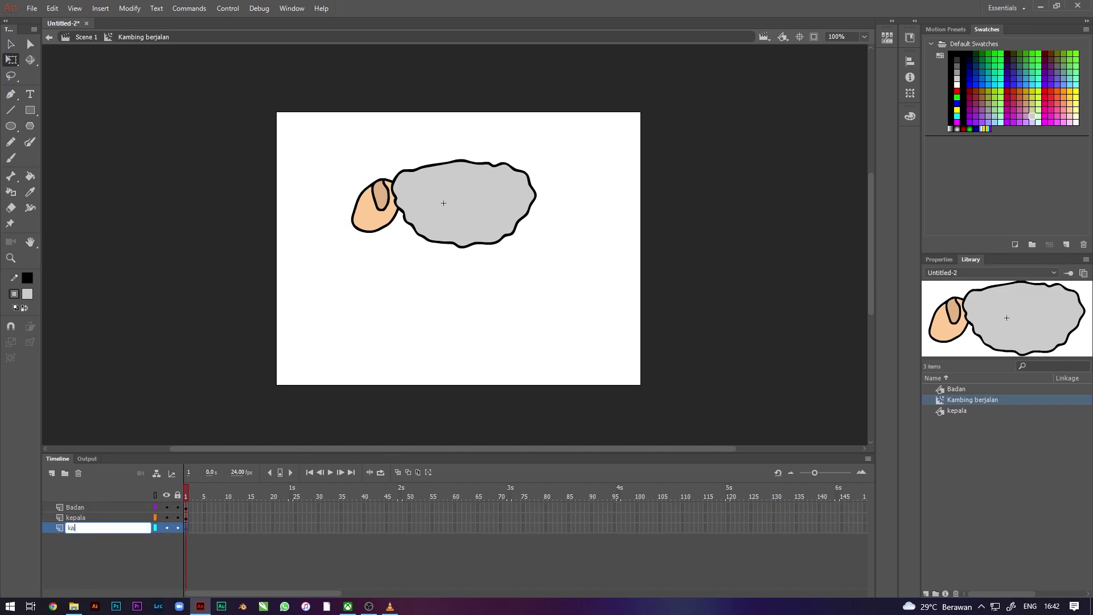
pyautogui.press('Return')
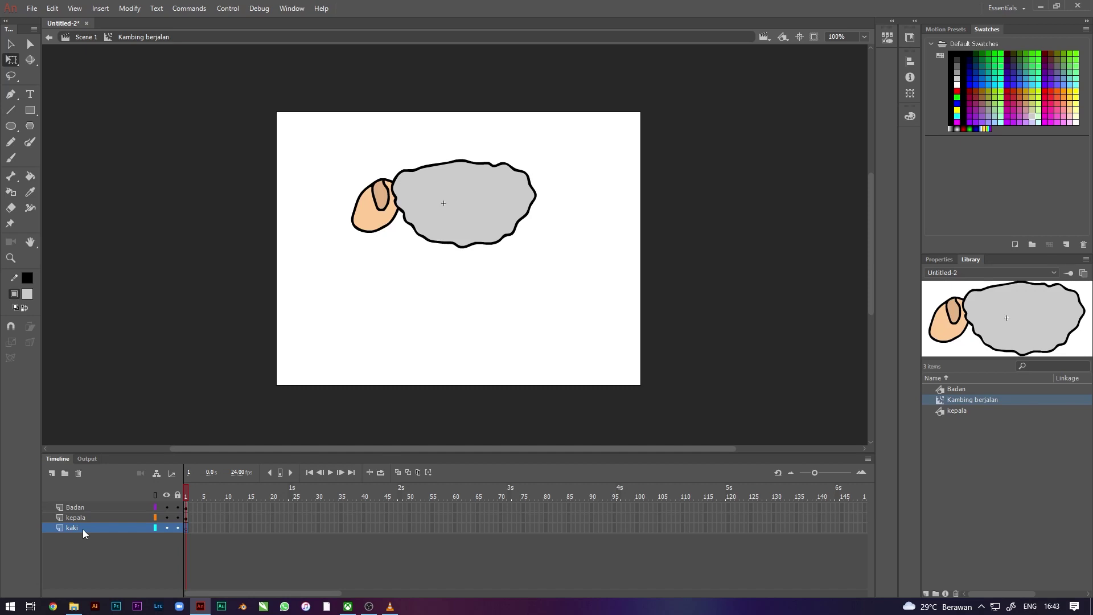
# Enlarge the timeline frames, set the Brush fill colour to black and undo a trial leg stroke.
pyautogui.moveTo(814, 473); pyautogui.dragTo(842, 473)
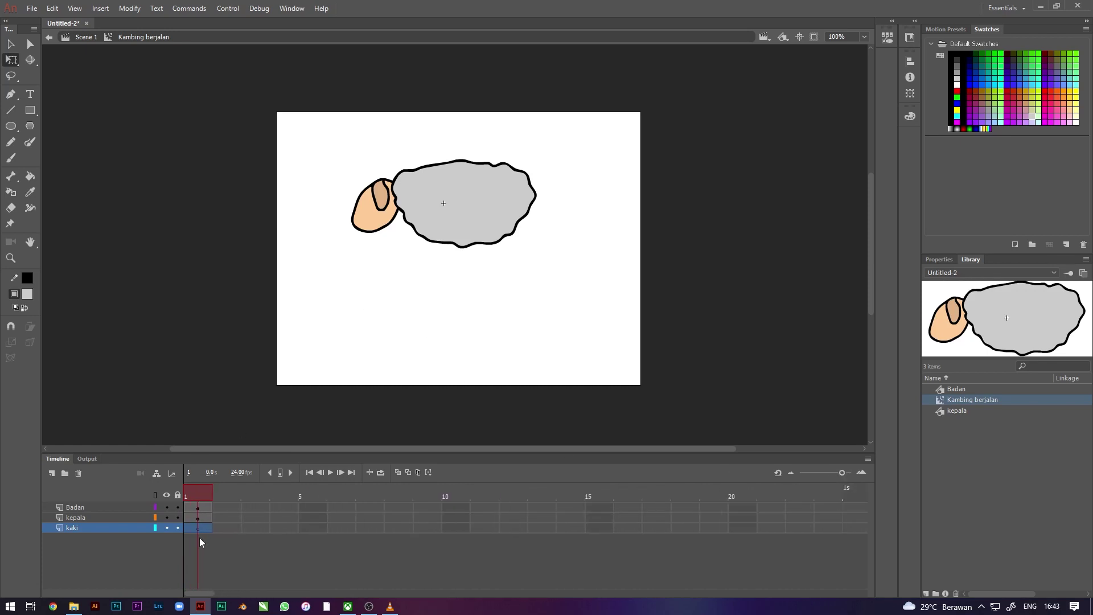
pyautogui.click(15, 160)
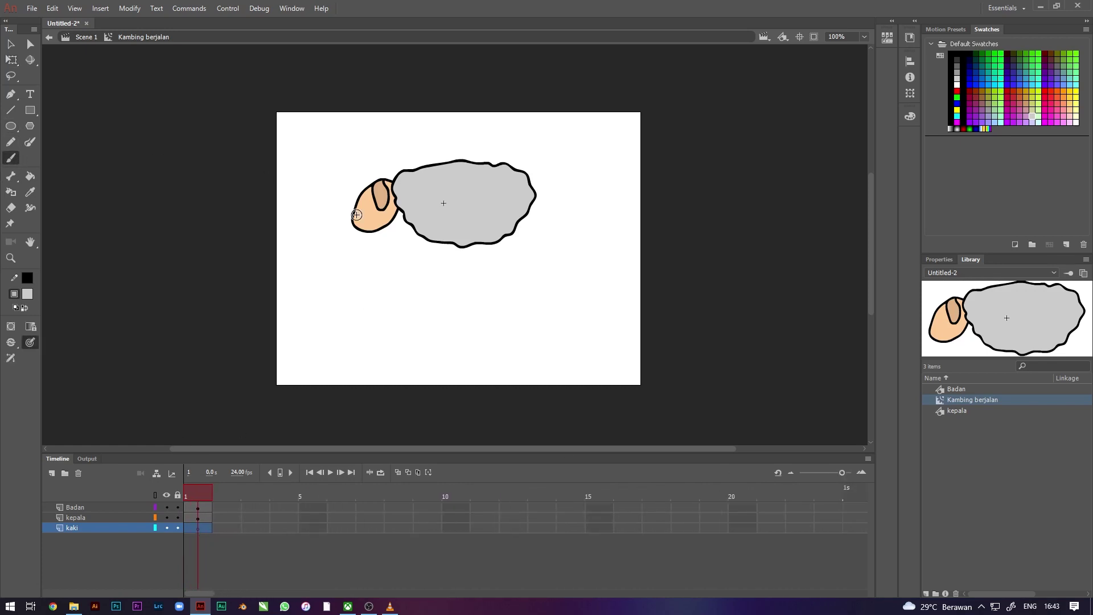
pyautogui.click(27, 294)
pyautogui.click(59, 319)
pyautogui.moveTo(422, 236); pyautogui.dragTo(422, 261)
pyautogui.hotkey('ctrl', 'z')
# Paint a straight black front leg below the body on frame 1 of the kaki layer.
pyautogui.click(11, 258)
pyautogui.moveTo(348, 157); pyautogui.dragTo(546, 298)
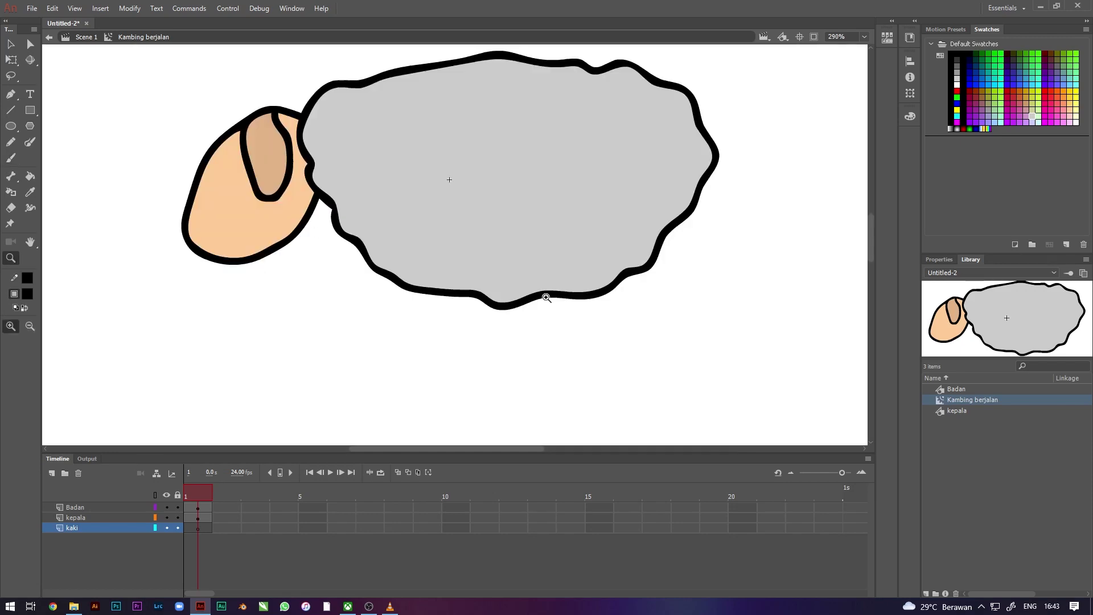
pyautogui.click(11, 157)
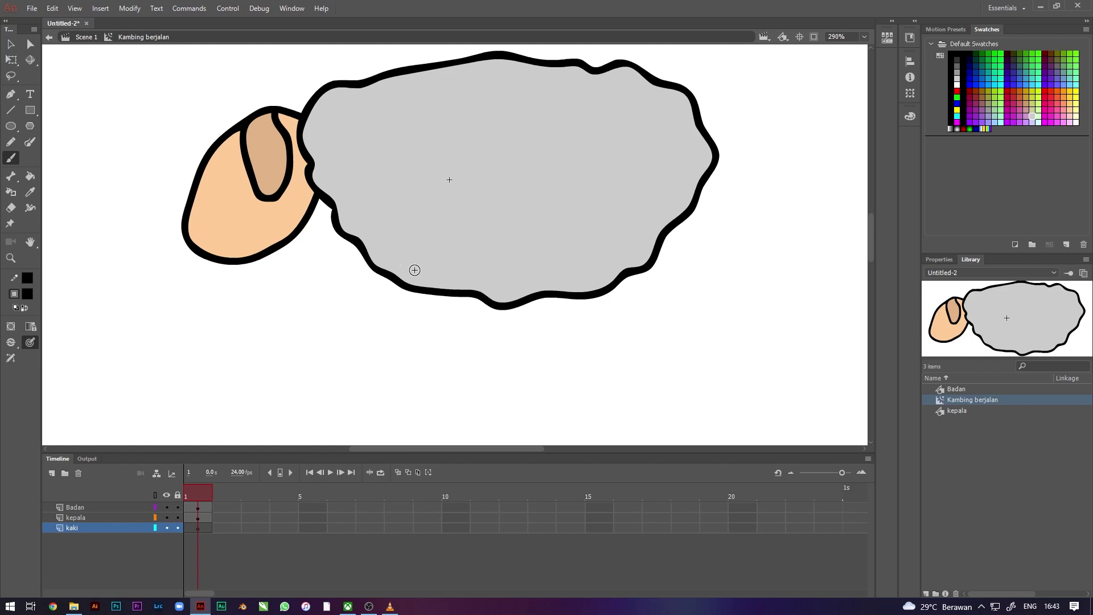
pyautogui.moveTo(412, 262); pyautogui.dragTo(415, 321)
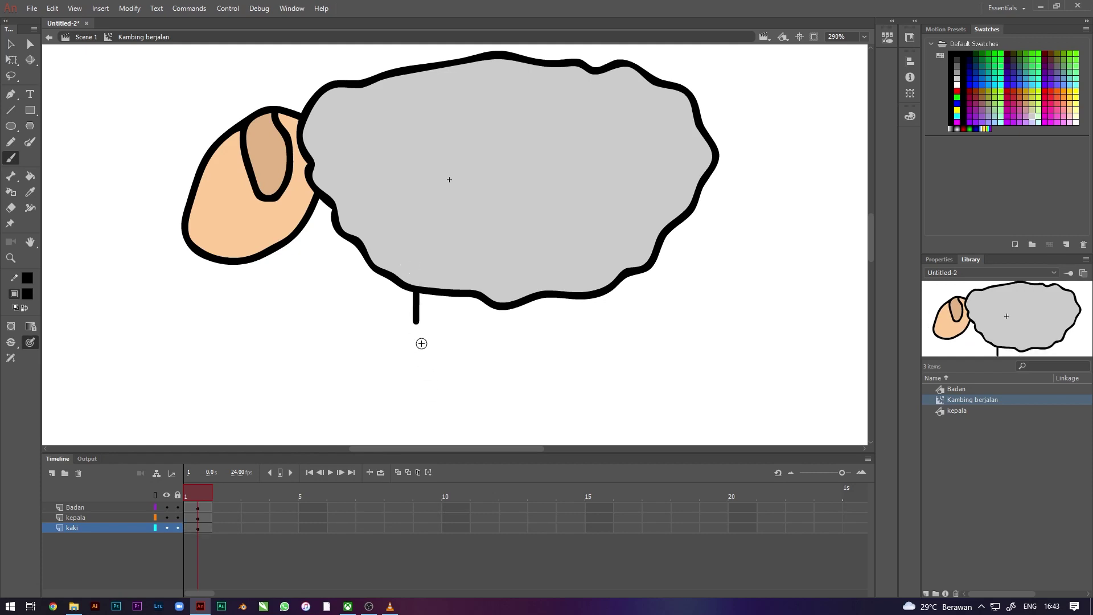
pyautogui.hotkey('ctrl', 'z')
pyautogui.moveTo(412, 265); pyautogui.dragTo(410, 336)
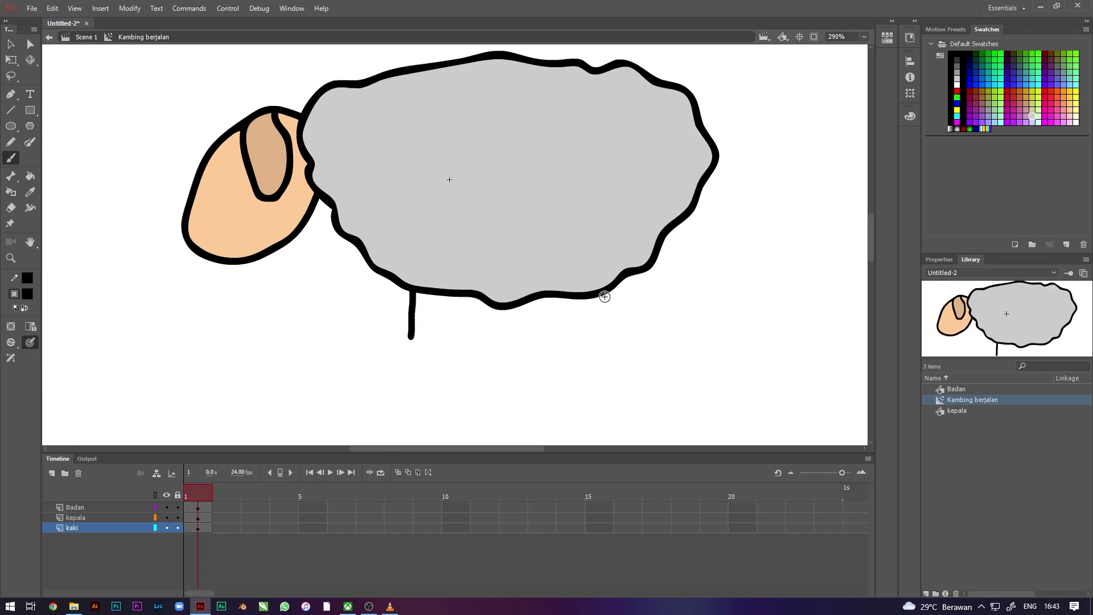
# Paint a bent and a short straight hind leg plus a bent front leg on frame 1 of the kaki layer.
pyautogui.moveTo(600, 270)
pyautogui.mouseDown()
pyautogui.moveTo(588, 311)
pyautogui.moveTo(613, 321)
pyautogui.mouseUp()
pyautogui.moveTo(613, 271); pyautogui.dragTo(619, 328)
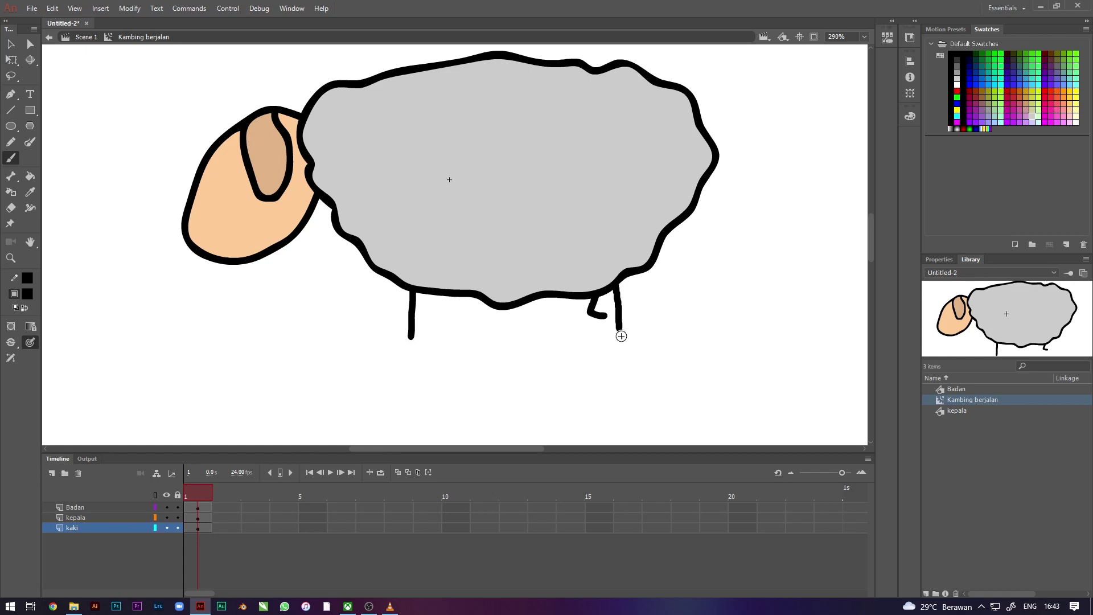
pyautogui.hotkey('ctrl', 'z')
pyautogui.moveTo(616, 261); pyautogui.dragTo(616, 308)
pyautogui.moveTo(397, 275)
pyautogui.mouseDown()
pyautogui.moveTo(383, 295)
pyautogui.moveTo(398, 303)
pyautogui.mouseUp()
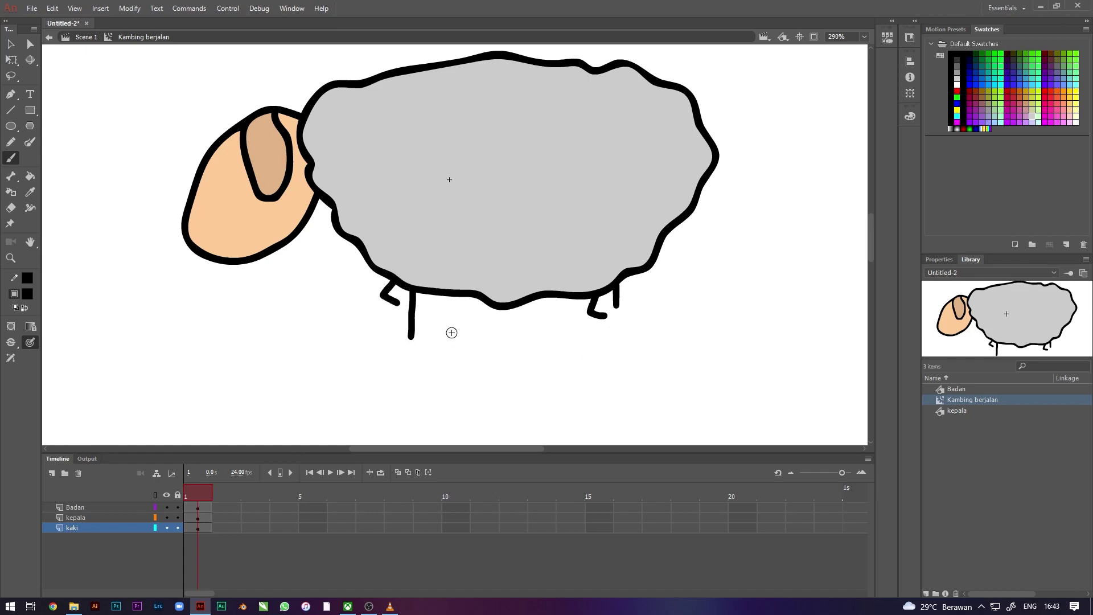
# Paint four bent legs on a new blank keyframe at frame 2 of the kaki layer, using Onion Skin as reference.
pyautogui.press('F7')
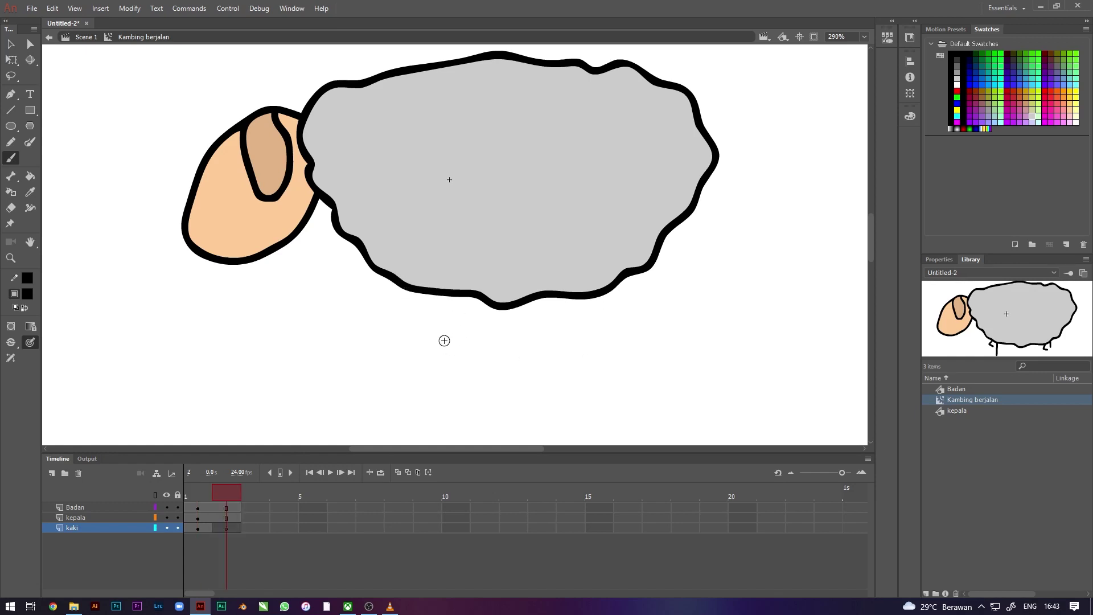
pyautogui.rightClick(222, 530)
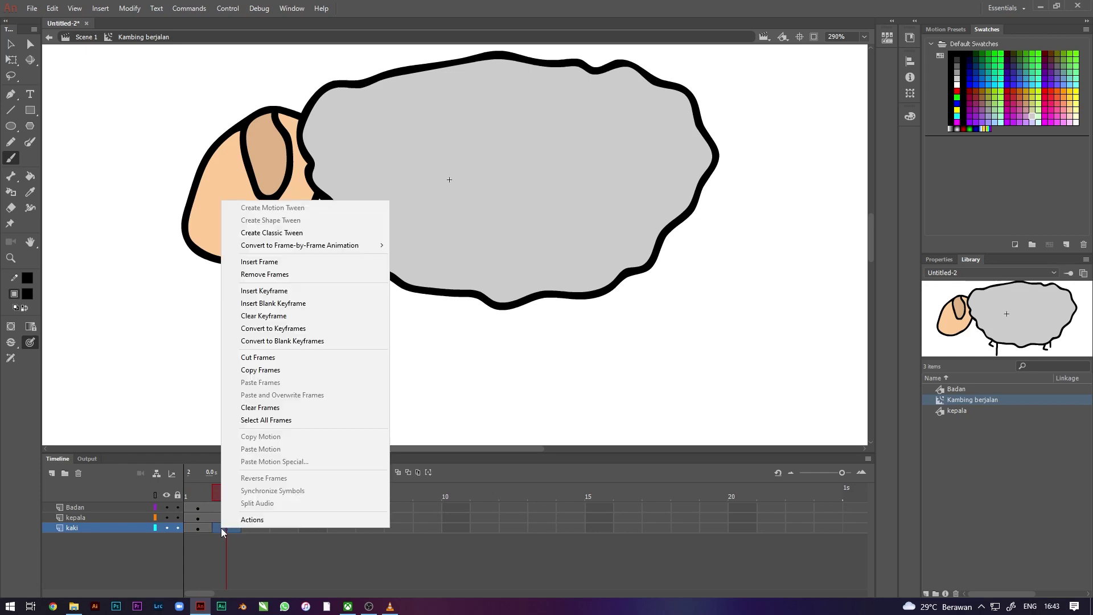
pyautogui.click(236, 541)
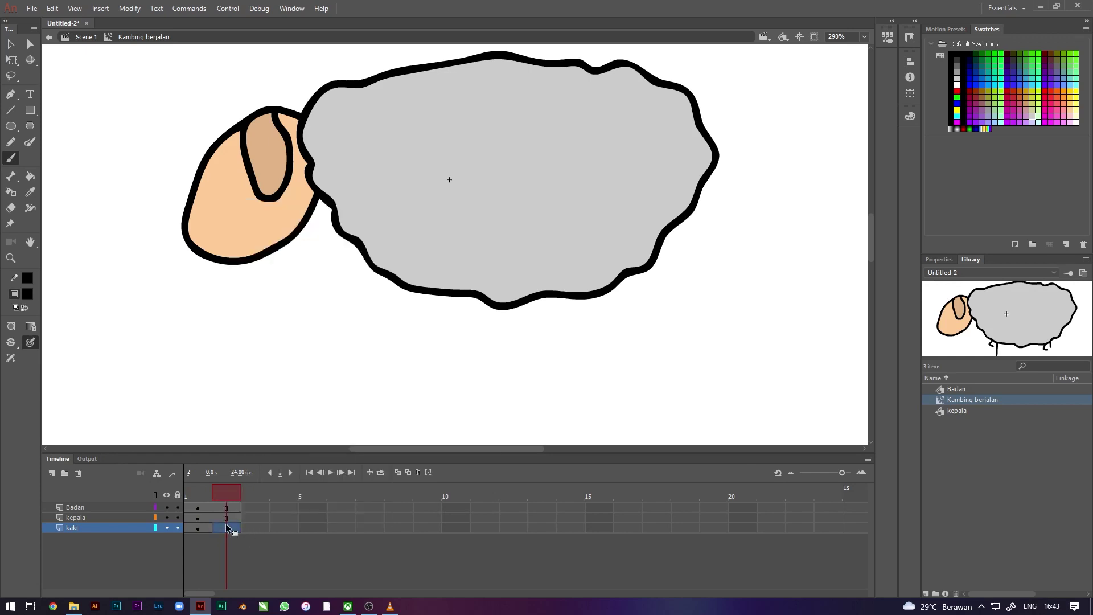
pyautogui.click(398, 472)
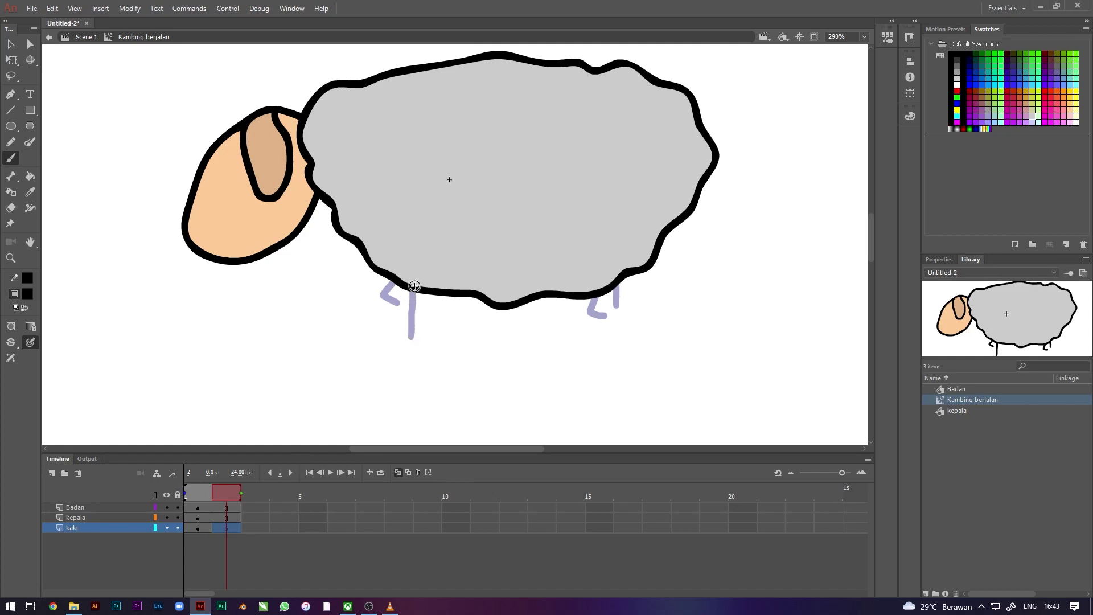
pyautogui.moveTo(399, 276)
pyautogui.mouseDown()
pyautogui.moveTo(379, 296)
pyautogui.moveTo(394, 305)
pyautogui.moveTo(420, 280)
pyautogui.moveTo(393, 296)
pyautogui.moveTo(416, 309)
pyautogui.mouseUp()
pyautogui.moveTo(595, 287)
pyautogui.mouseDown()
pyautogui.moveTo(584, 308)
pyautogui.moveTo(601, 319)
pyautogui.moveTo(611, 296)
pyautogui.moveTo(632, 306)
pyautogui.mouseUp()
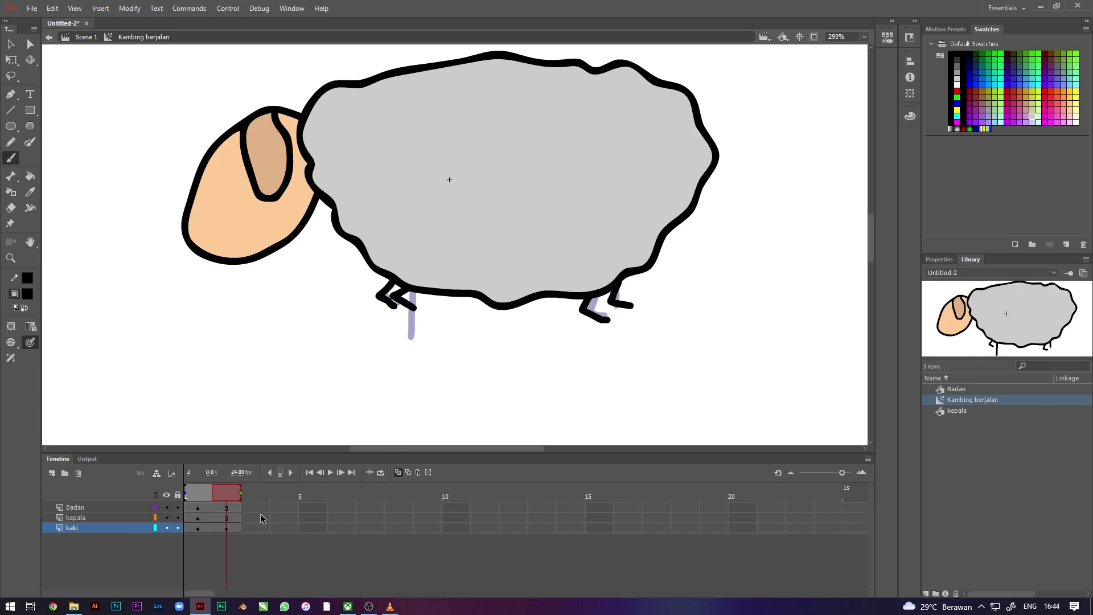
# Insert a blank keyframe at frame 3 of the kaki layer and paint one straight and one bent front leg.
pyautogui.press('F7')
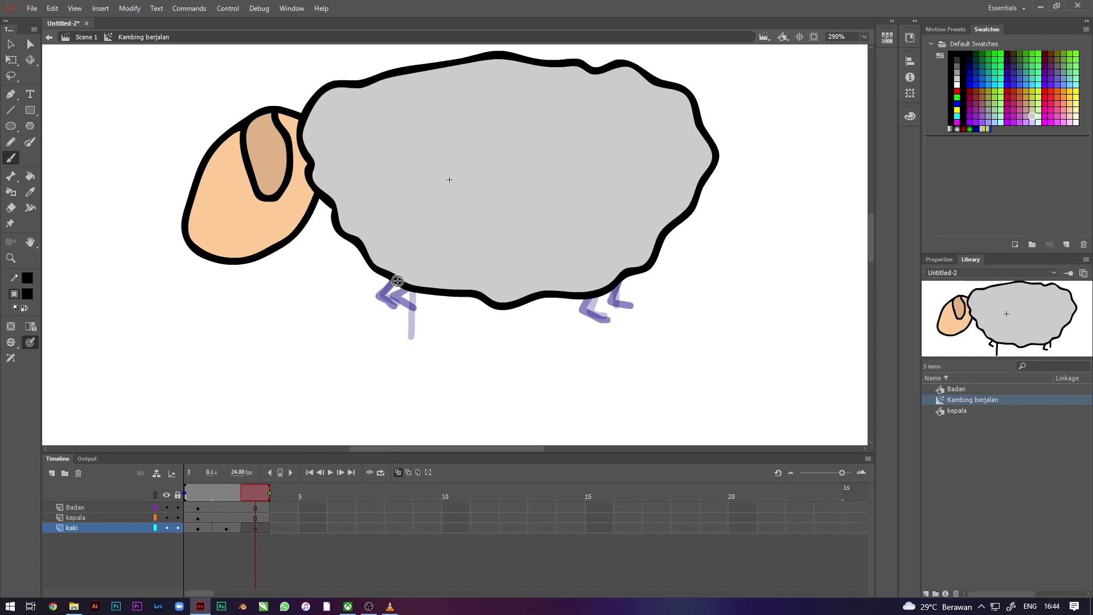
pyautogui.moveTo(397, 279); pyautogui.dragTo(394, 339)
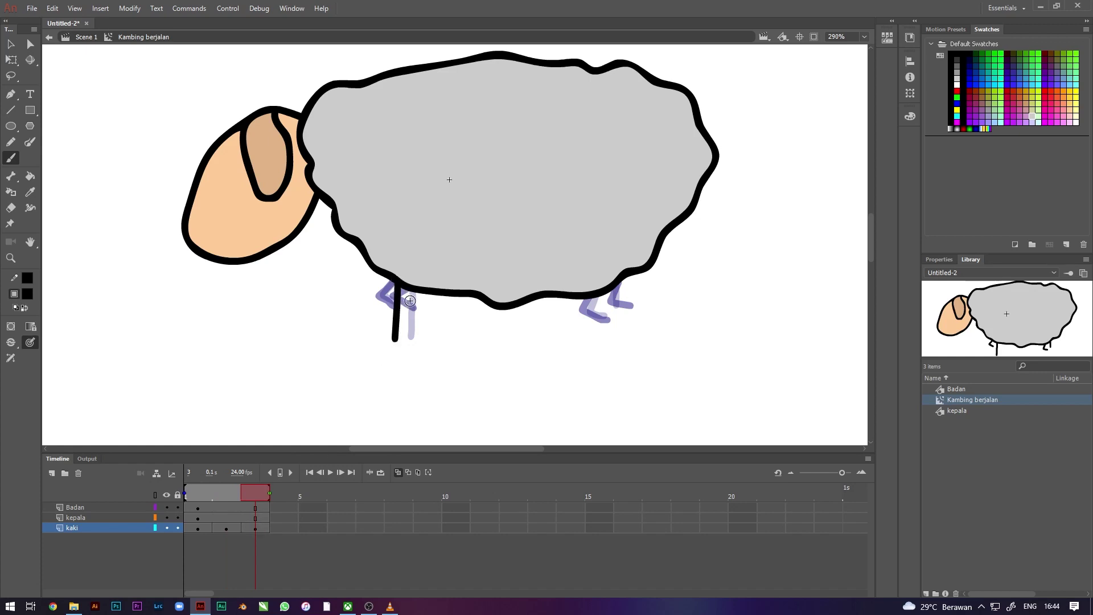
pyautogui.moveTo(409, 284)
pyautogui.mouseDown()
pyautogui.moveTo(392, 300)
pyautogui.moveTo(415, 310)
pyautogui.mouseUp()
# Scrub through the three leg poses and lengthen the straight hind leg on frame 1.
pyautogui.click(206, 497)
pyautogui.moveTo(207, 496); pyautogui.dragTo(255, 496)
pyautogui.click(198, 497)
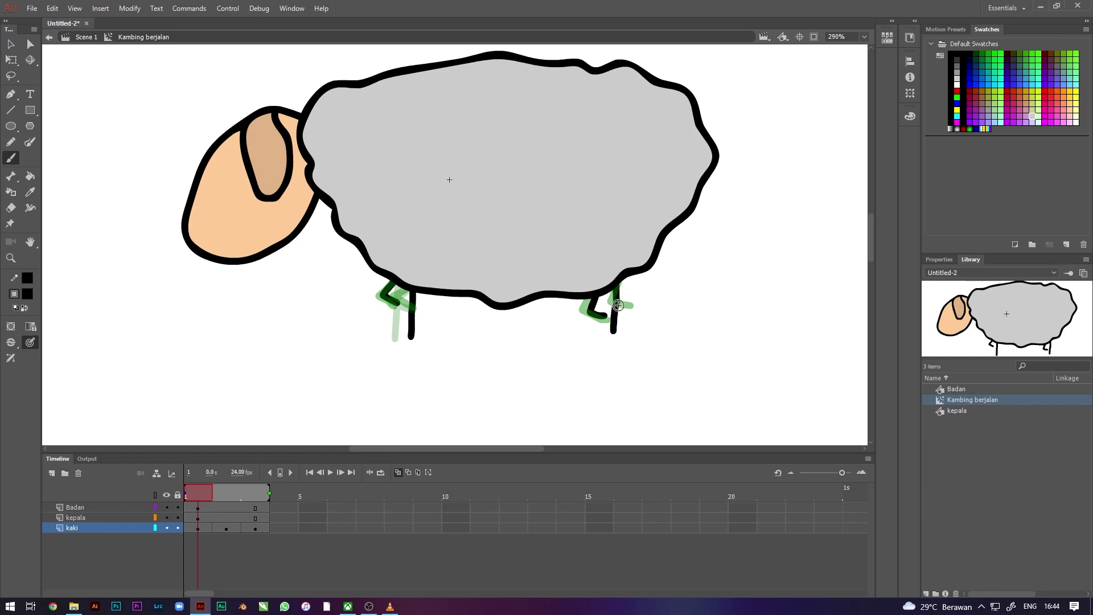
pyautogui.moveTo(616, 295); pyautogui.dragTo(616, 335)
# Compare the leg keyframes and paint a straight hind leg on frame 3 of the kaki layer.
pyautogui.click(236, 530)
pyautogui.click(261, 530)
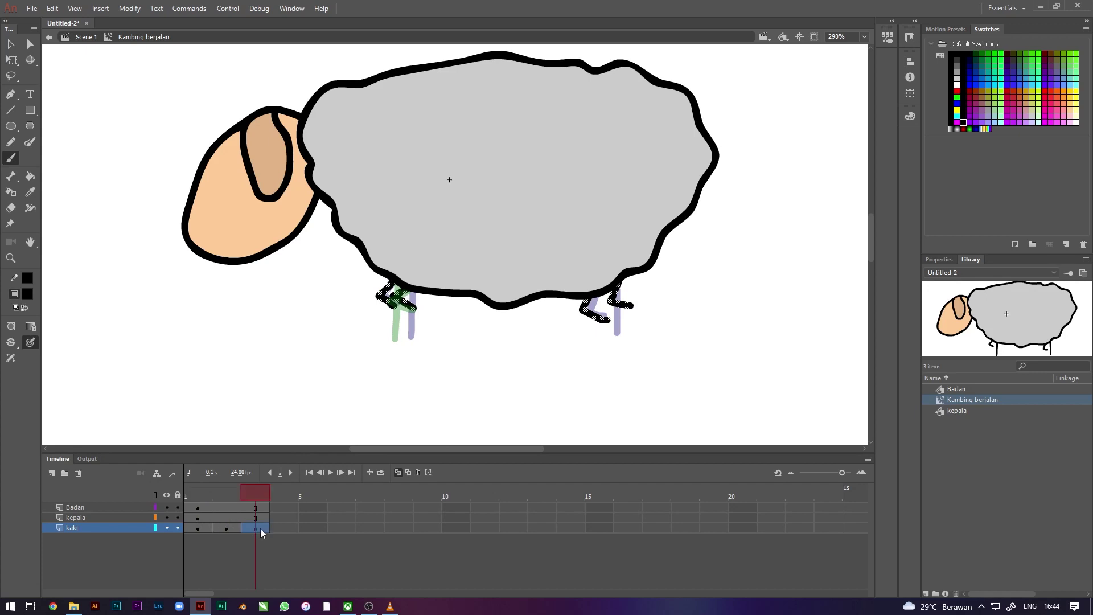
pyautogui.click(197, 528)
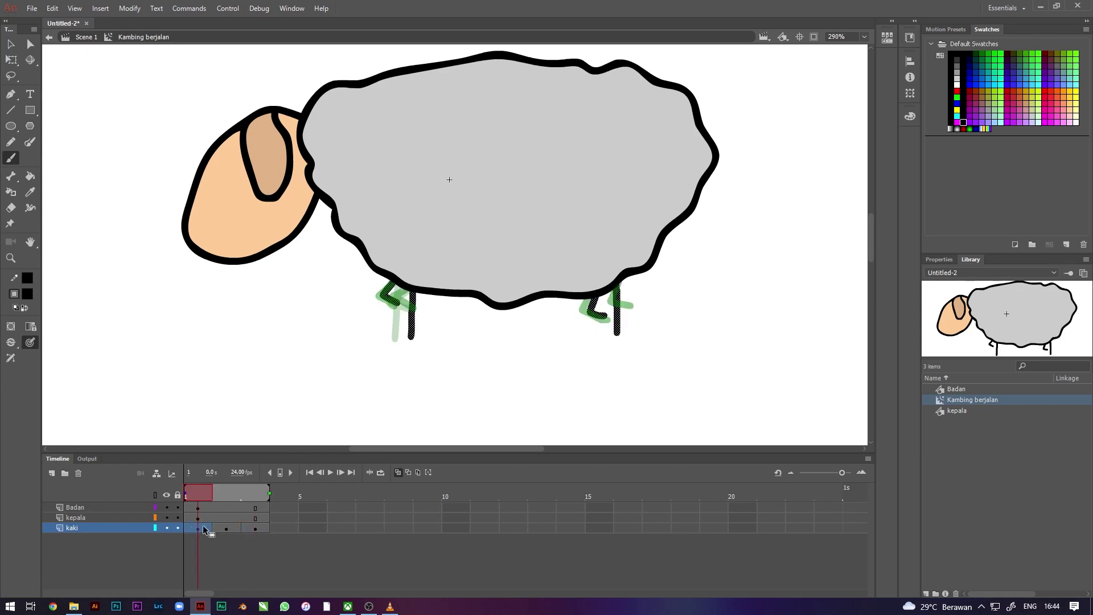
pyautogui.click(255, 528)
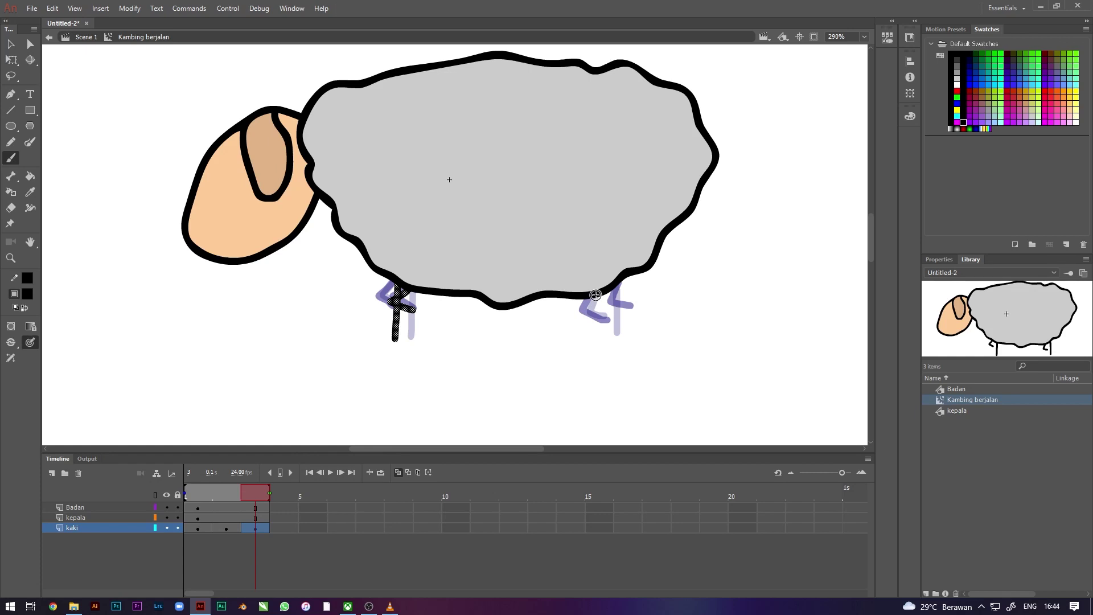
pyautogui.moveTo(595, 295); pyautogui.dragTo(594, 343)
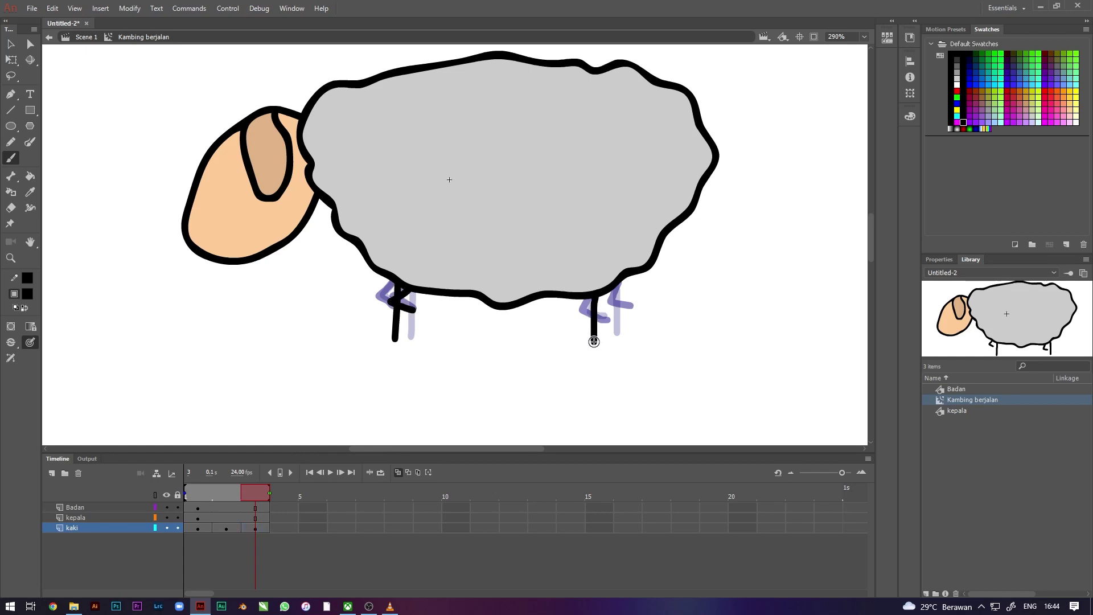
pyautogui.click(198, 493)
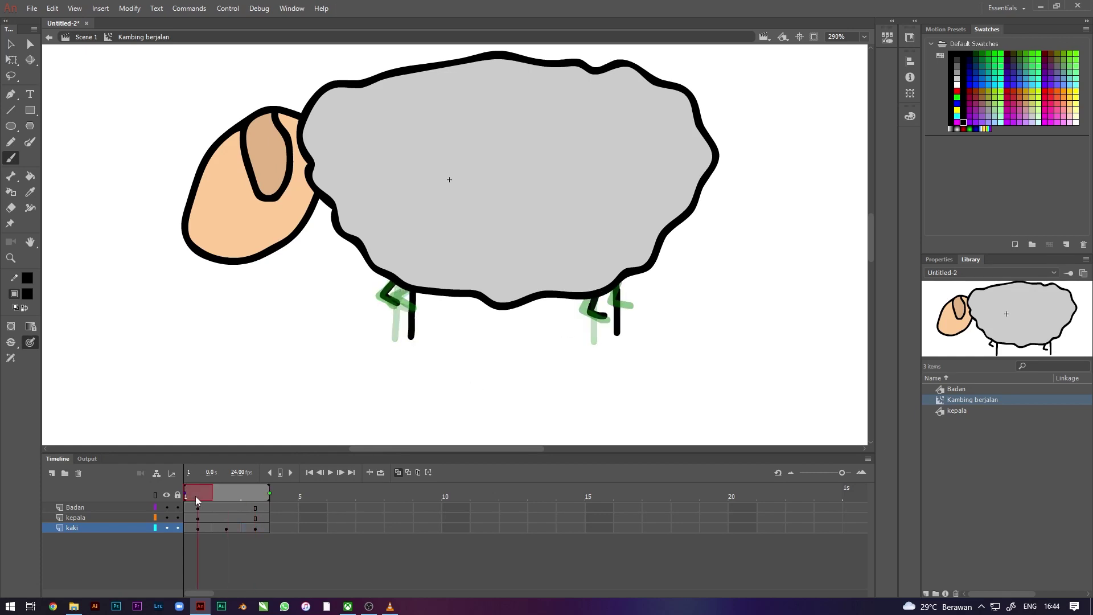
# Paint a bent second hind leg on frame 3 of the kaki layer and play the leg animation.
pyautogui.click(244, 494)
pyautogui.moveTo(620, 278)
pyautogui.mouseDown()
pyautogui.moveTo(608, 303)
pyautogui.moveTo(627, 309)
pyautogui.mouseUp()
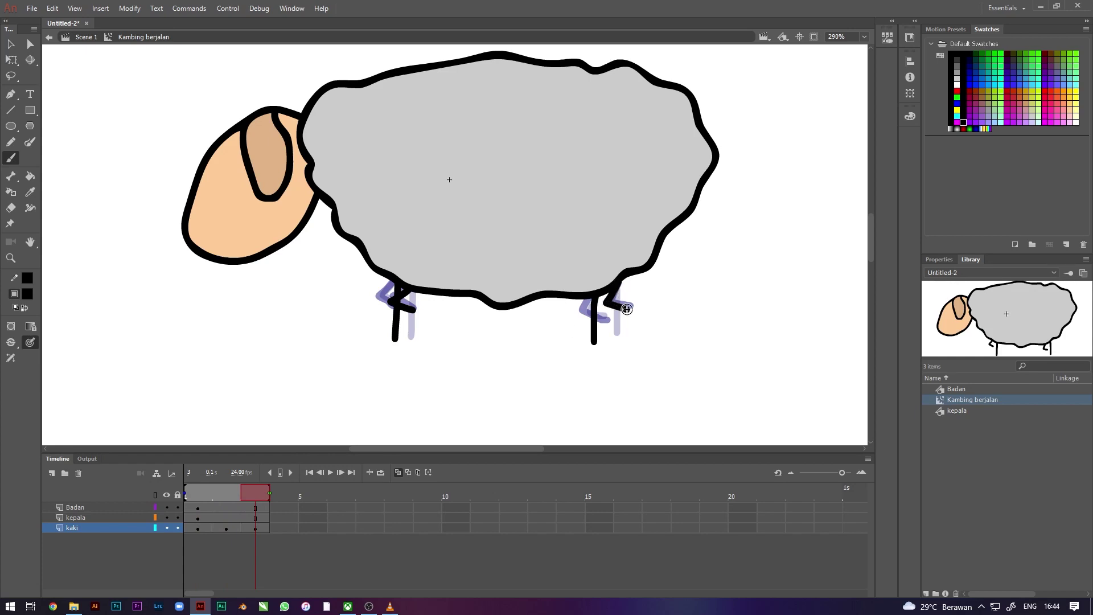
pyautogui.press('Return')
# Copy the bent-leg pose from frame 2 of the kaki layer and paste it at frame 4.
pyautogui.click(223, 528)
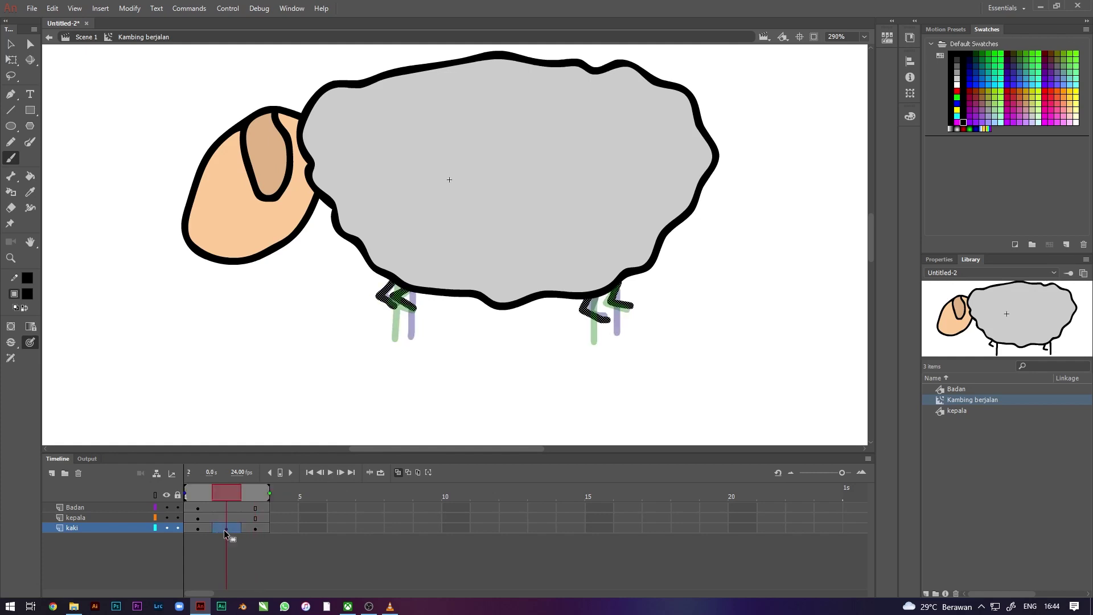
pyautogui.rightClick(229, 528)
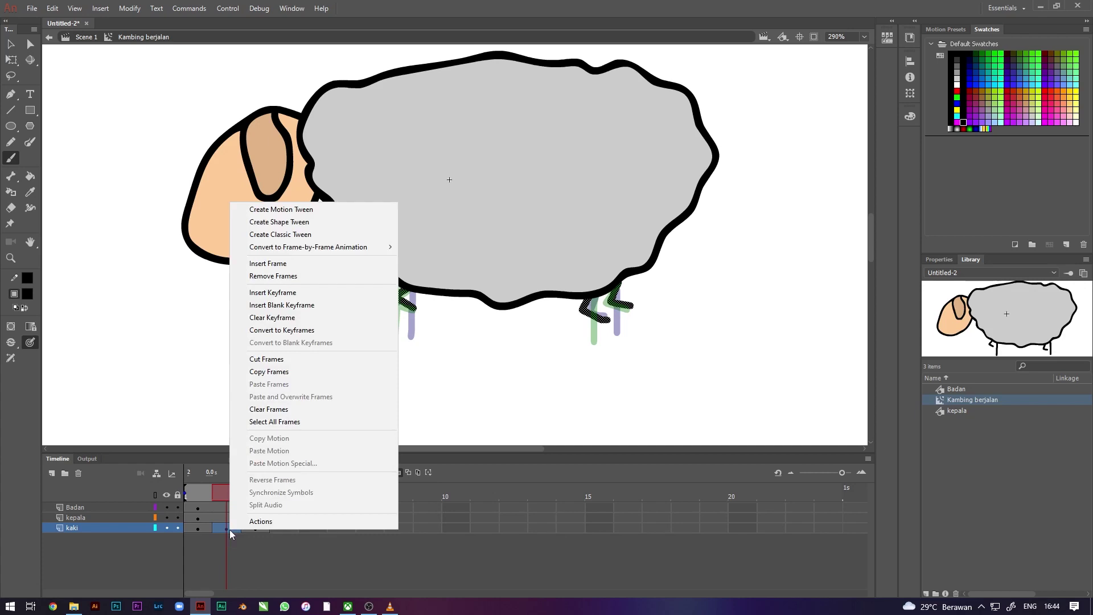
pyautogui.click(287, 374)
pyautogui.rightClick(289, 530)
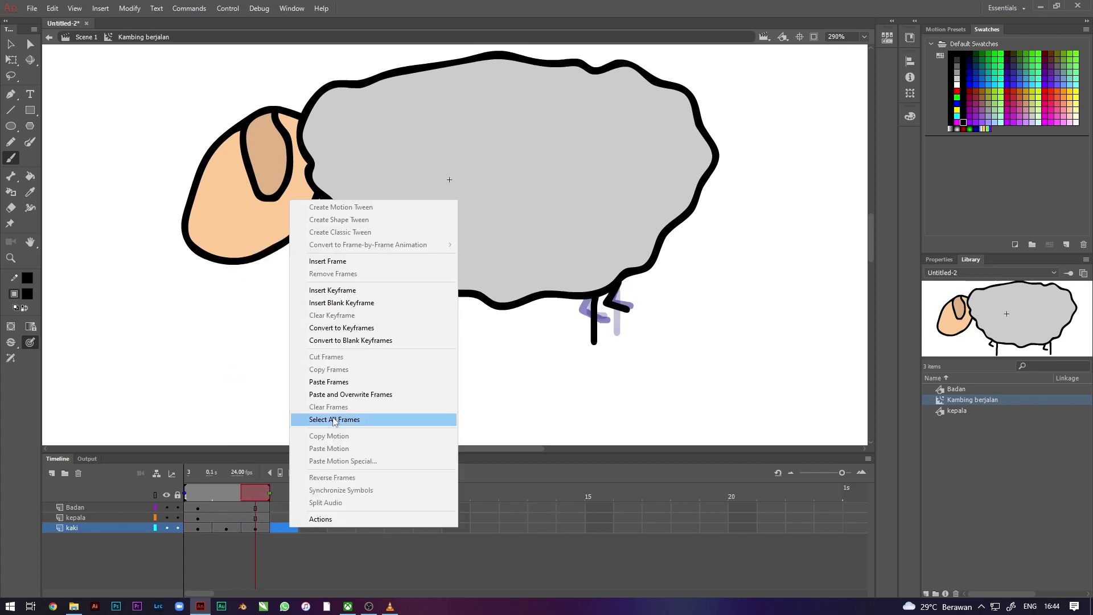
pyautogui.click(338, 380)
# Extend the Badan and kepala layers to frame 4 by inserting frames.
pyautogui.click(286, 498)
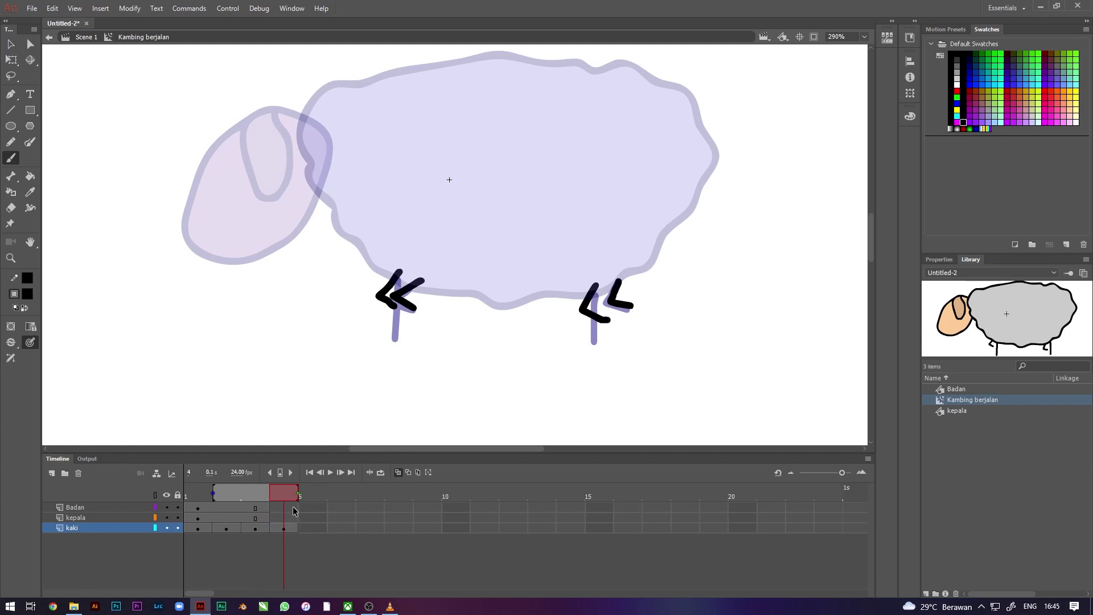
pyautogui.click(292, 516)
pyautogui.rightClick(292, 517)
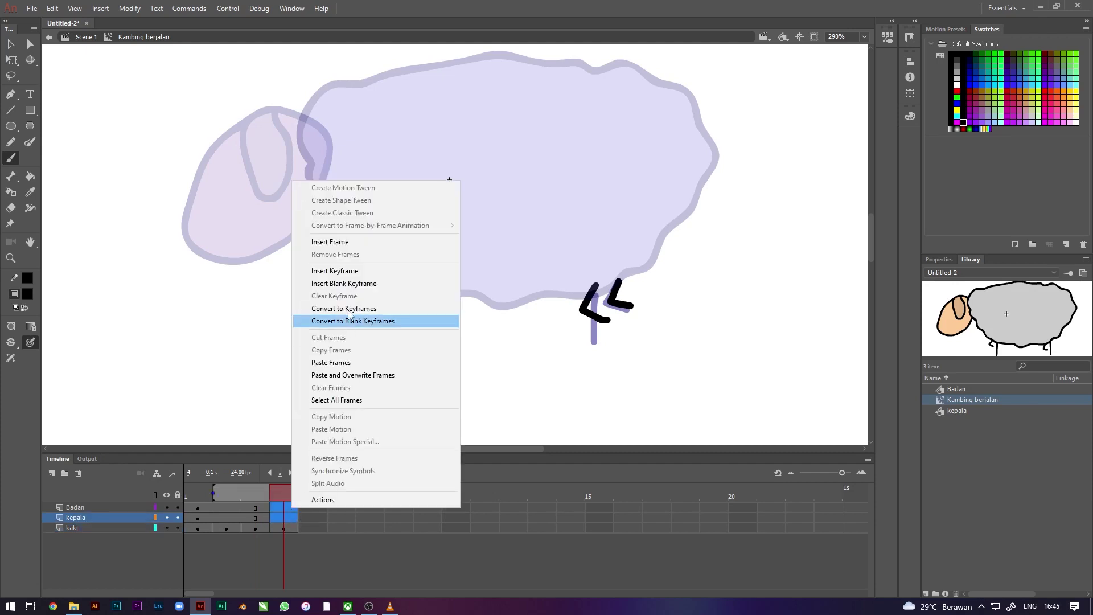
pyautogui.click(342, 242)
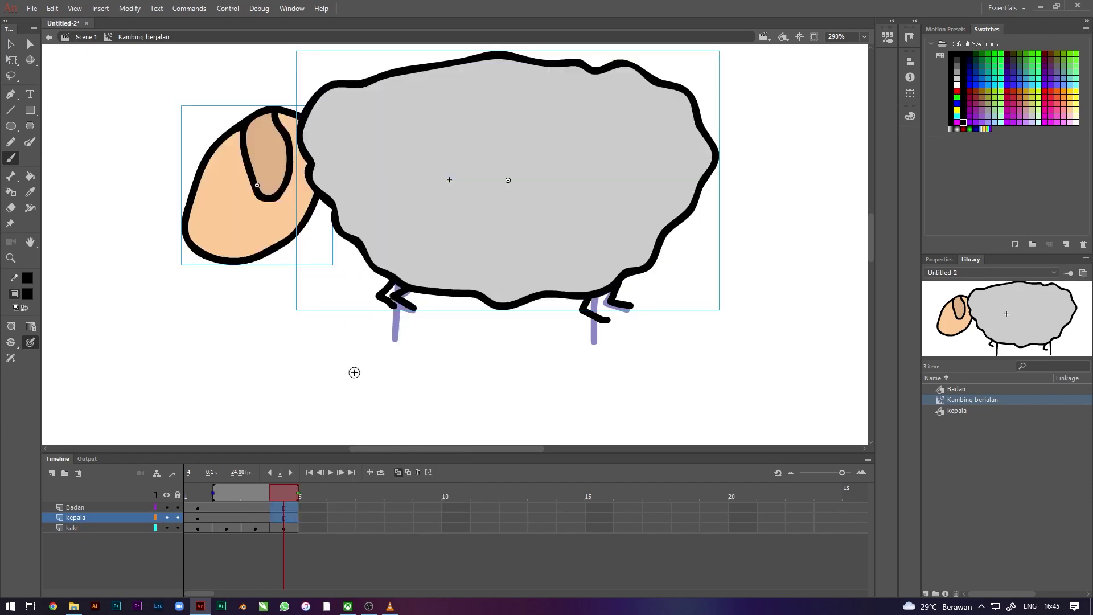
# Turn off Onion Skin and preview the four-frame walk cycle by playing and scrubbing the timeline.
pyautogui.click(397, 472)
pyautogui.click(365, 508)
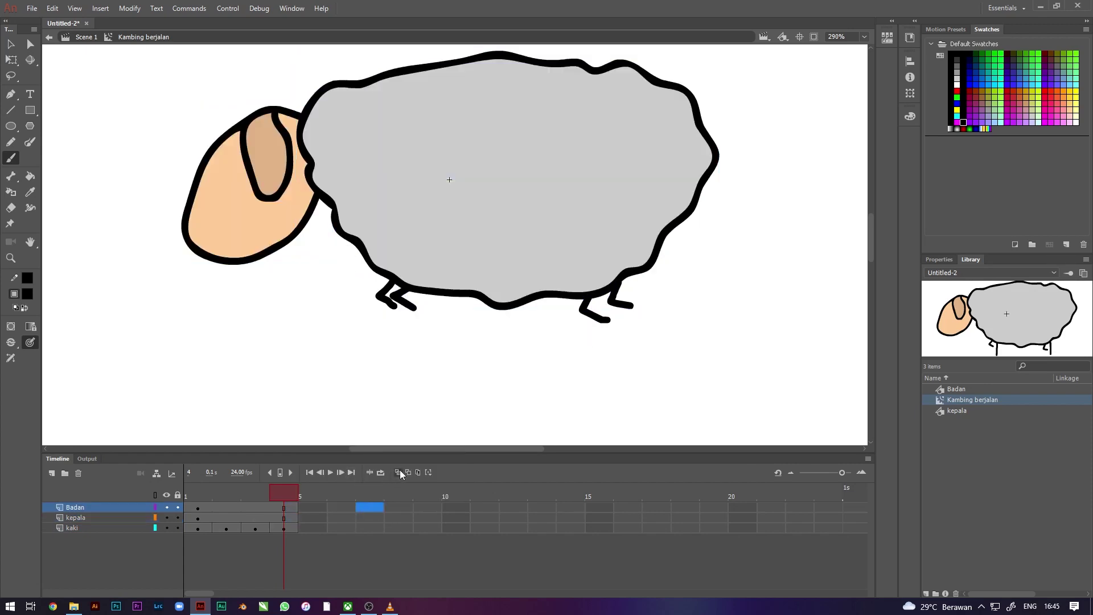
pyautogui.moveTo(254, 497); pyautogui.dragTo(322, 500)
pyautogui.press('Return')
pyautogui.moveTo(253, 494); pyautogui.dragTo(183, 511)
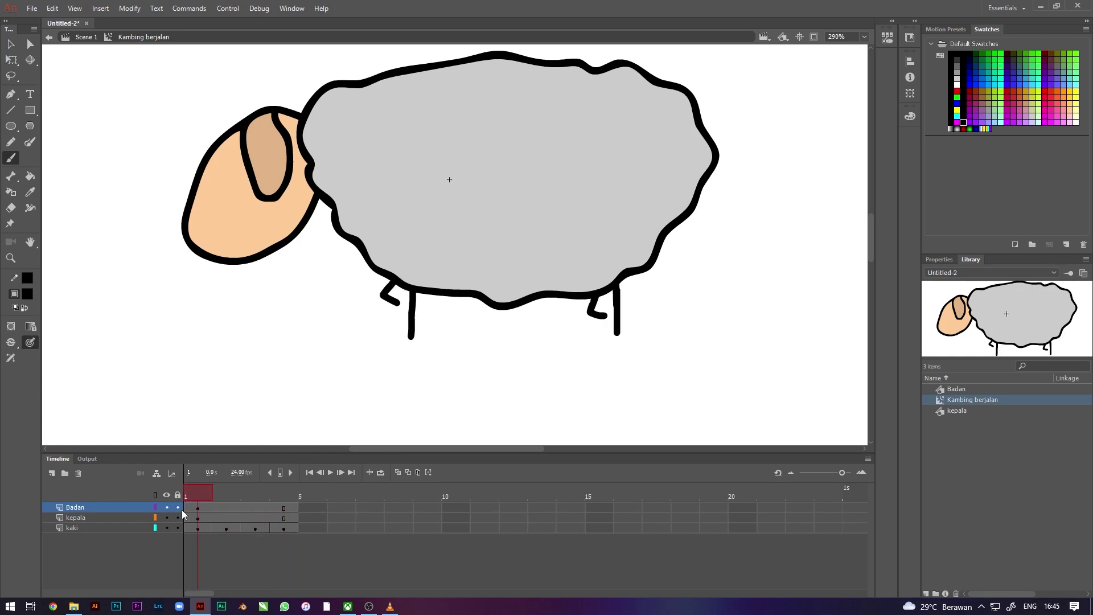
# Space out the kaki layer's four leg keyframes so they sit at frames 1, 4, 7 and 10.
pyautogui.moveTo(286, 527); pyautogui.dragTo(339, 529)
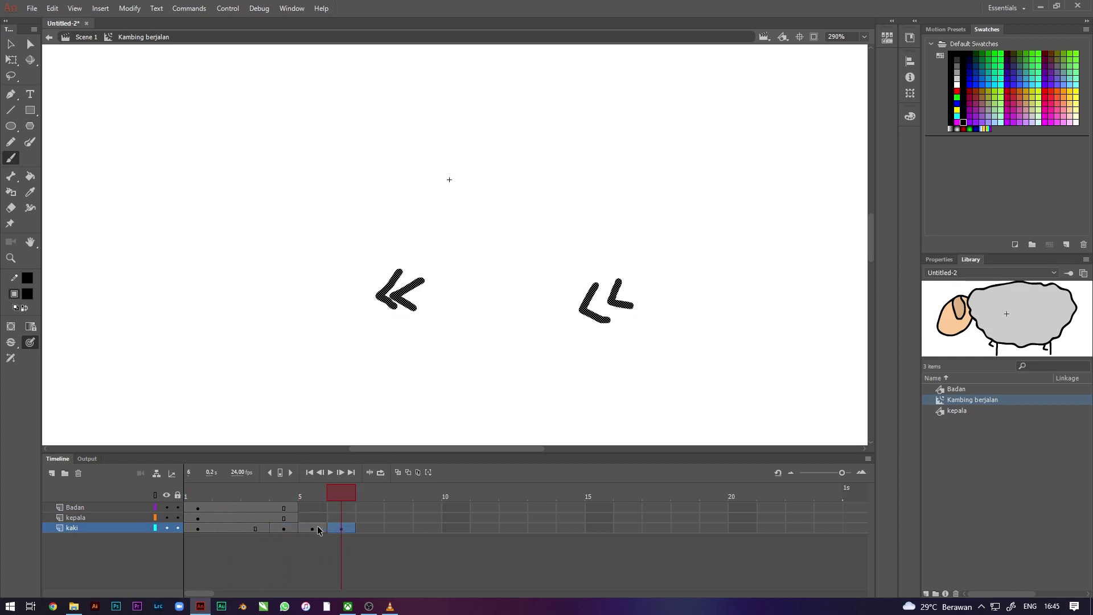
pyautogui.click(345, 528)
pyautogui.moveTo(376, 527); pyautogui.dragTo(387, 527)
pyautogui.click(403, 528)
pyautogui.moveTo(455, 529); pyautogui.dragTo(456, 528)
# Extend the kaki, Badan and kepala layers to frame 12.
pyautogui.rightClick(510, 529)
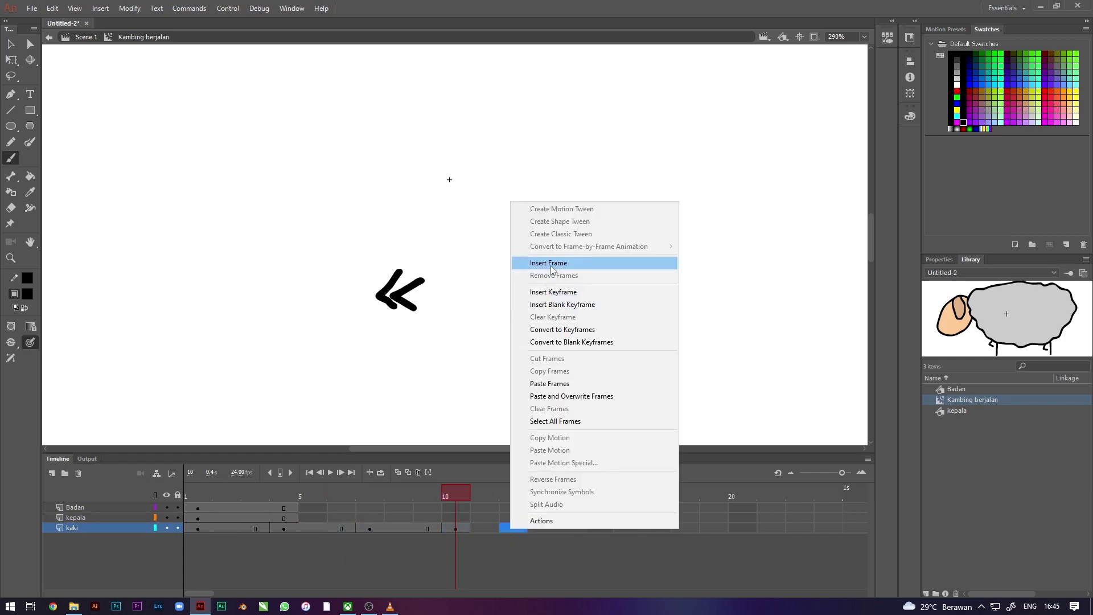
pyautogui.click(551, 263)
pyautogui.moveTo(515, 506); pyautogui.dragTo(518, 519)
pyautogui.rightClick(521, 514)
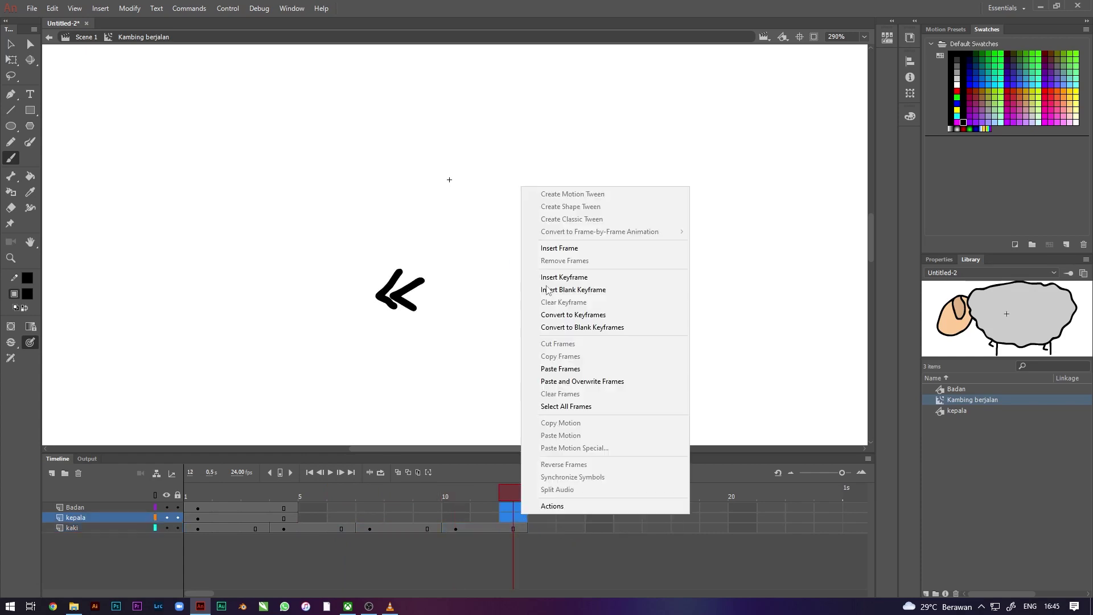
pyautogui.click(561, 277)
# Play the timeline and test the movie to check the walking speed, and close the preview.
pyautogui.press('Return')
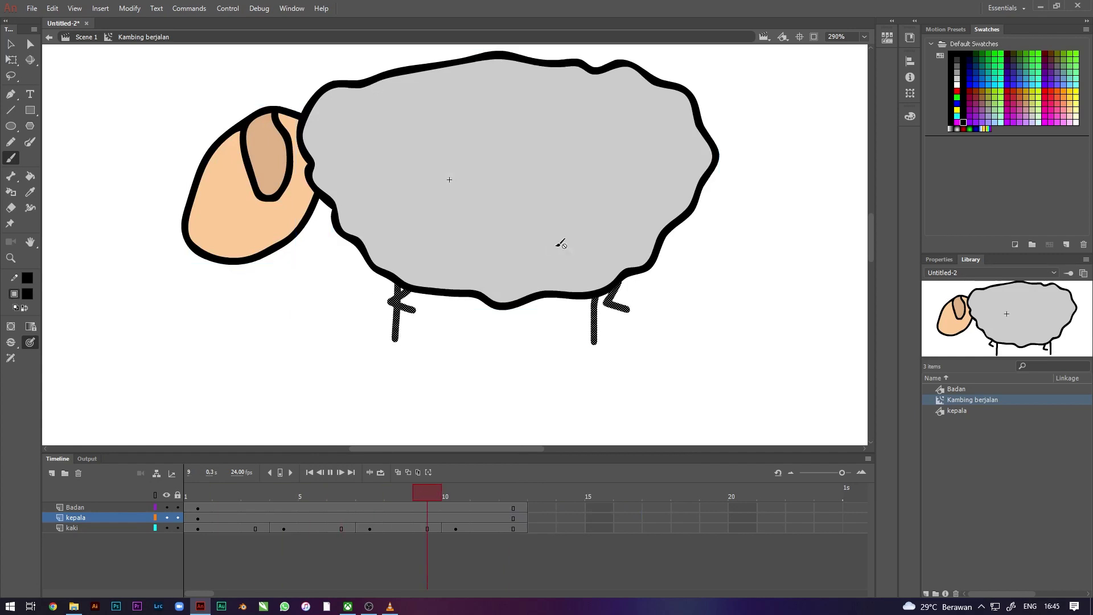
pyautogui.hotkey('ctrl', 'Return')
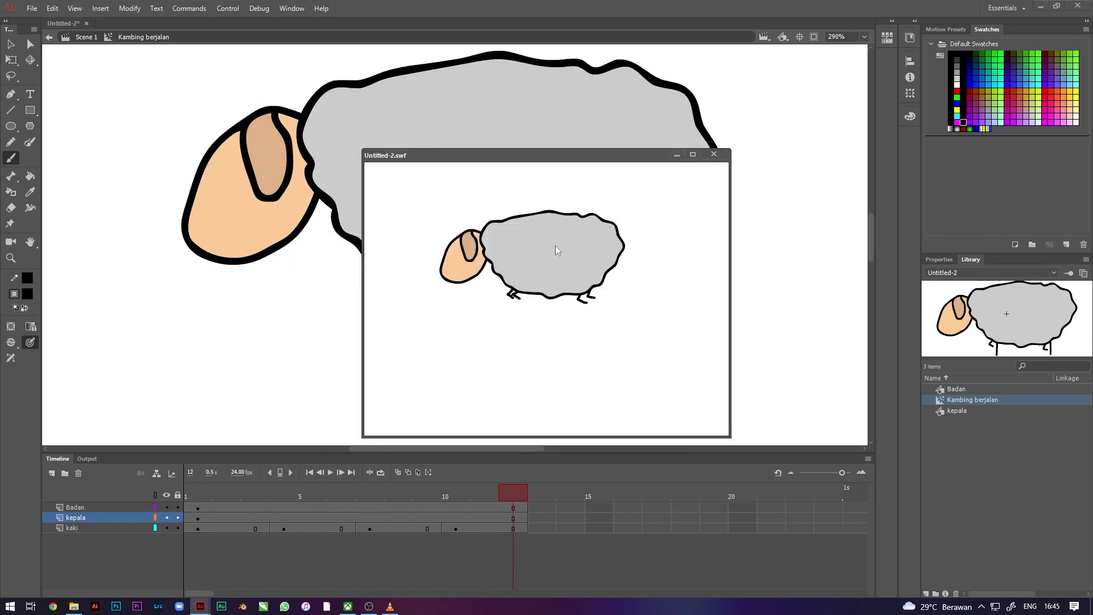
pyautogui.click(714, 154)
# Insert keyframes on the Badan layer at frames 4, 7 and 10 to match the leg poses.
pyautogui.click(283, 514)
pyautogui.click(284, 507)
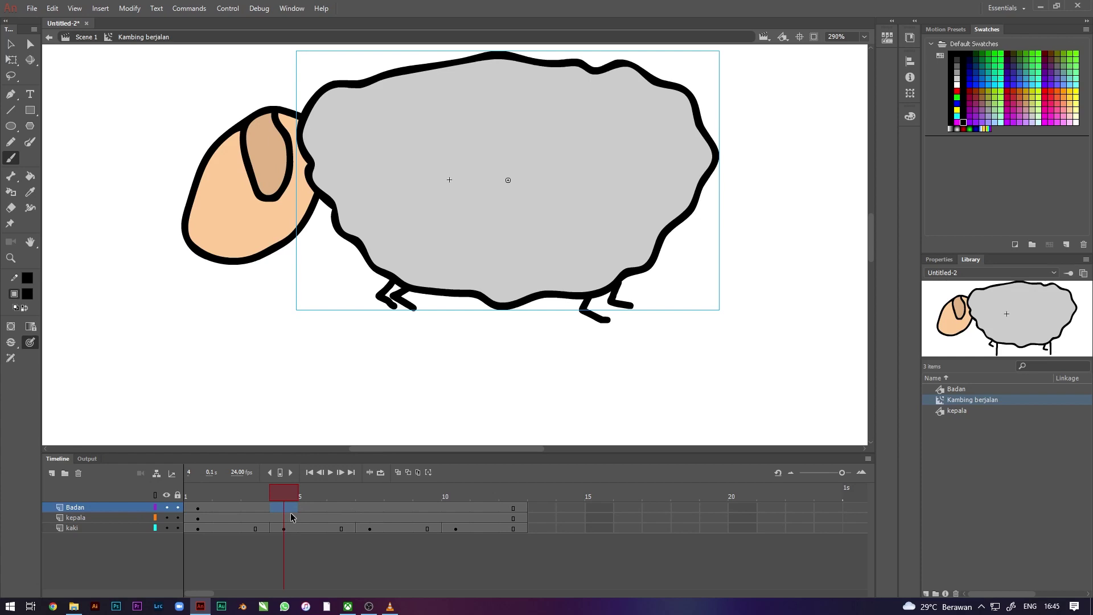
pyautogui.click(370, 509)
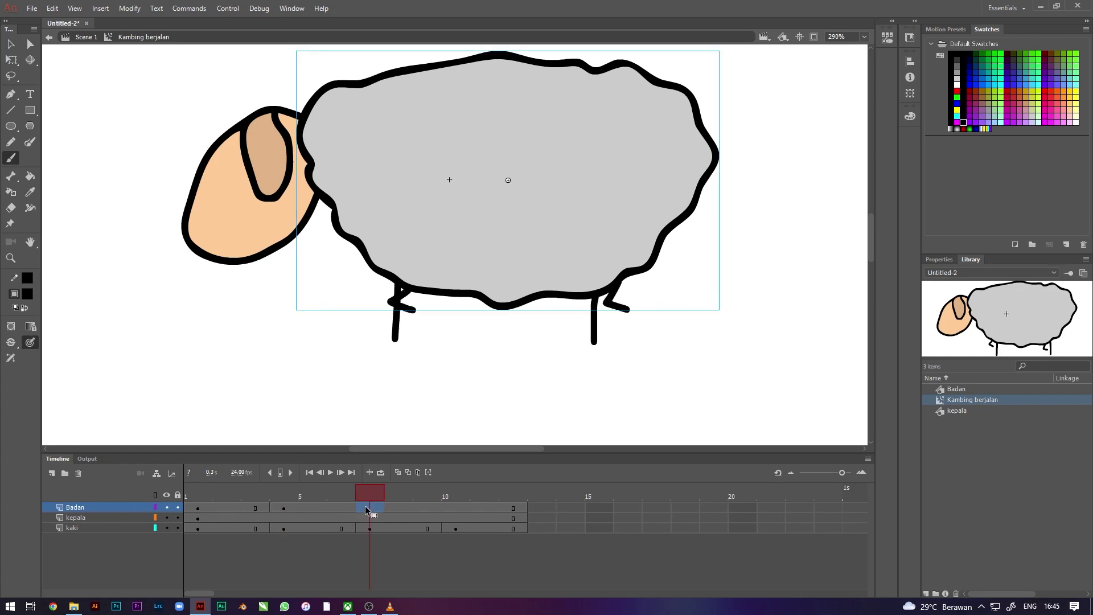
pyautogui.click(456, 508)
pyautogui.click(280, 510)
pyautogui.click(196, 511)
pyautogui.click(283, 509)
pyautogui.click(444, 510)
# Nudge the body slightly upward on frames 4 and 10 of the Badan layer and test the movie.
pyautogui.click(287, 514)
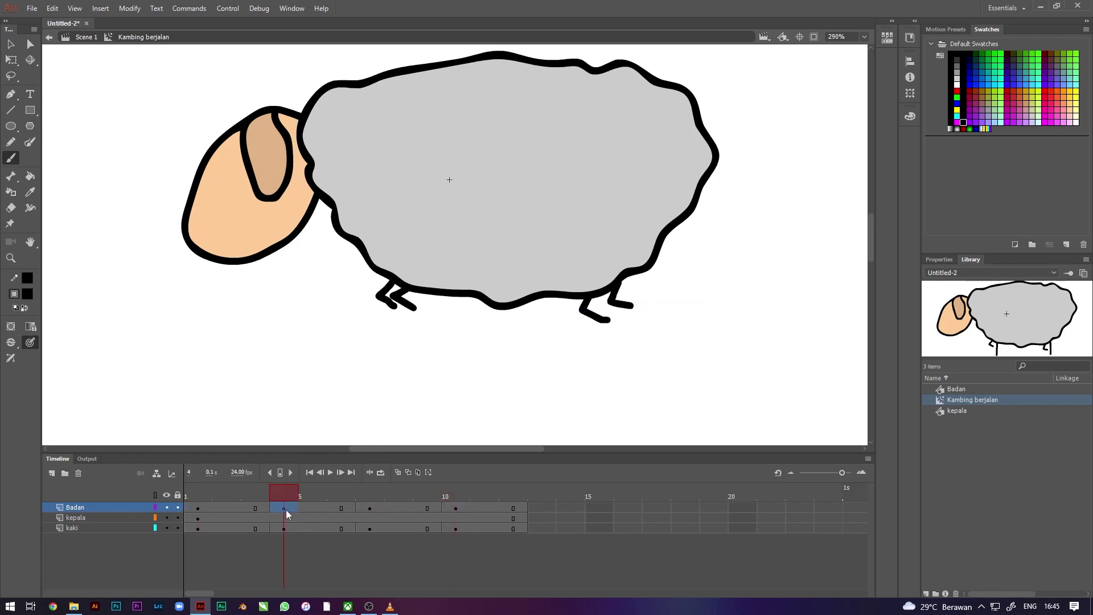
pyautogui.press('Up')
pyautogui.press('Up')
pyautogui.press('Up')
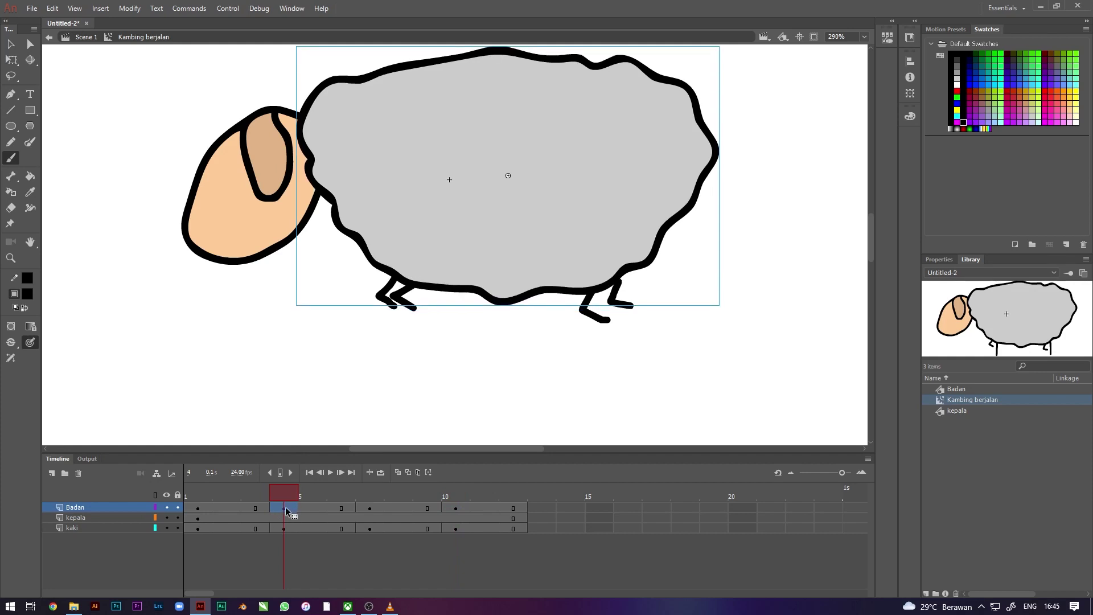
pyautogui.click(457, 509)
pyautogui.press('Up')
pyautogui.press('Up')
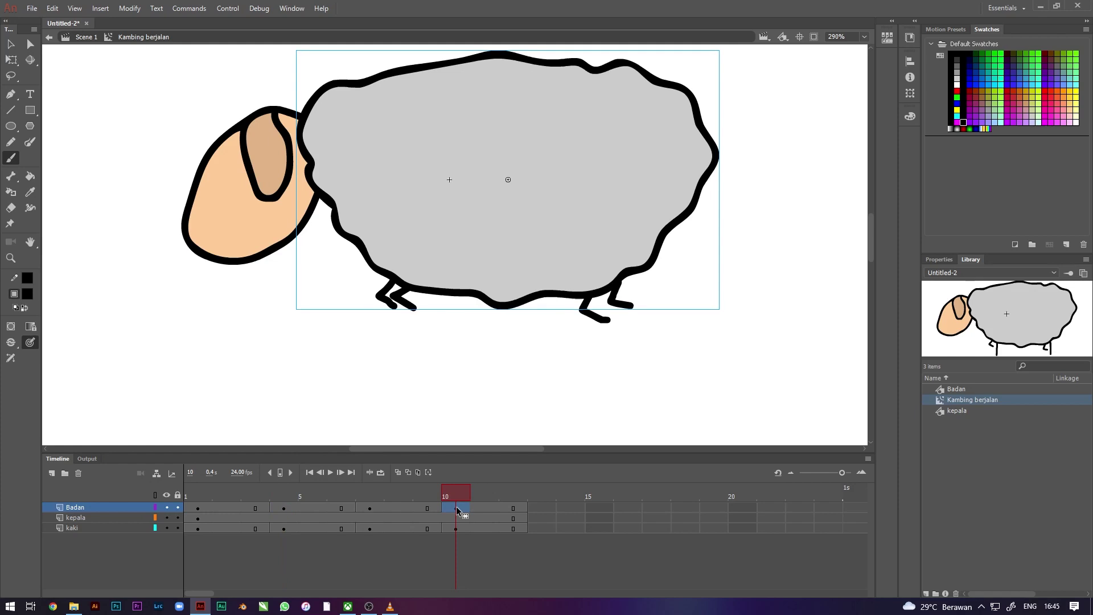
pyautogui.press('Up')
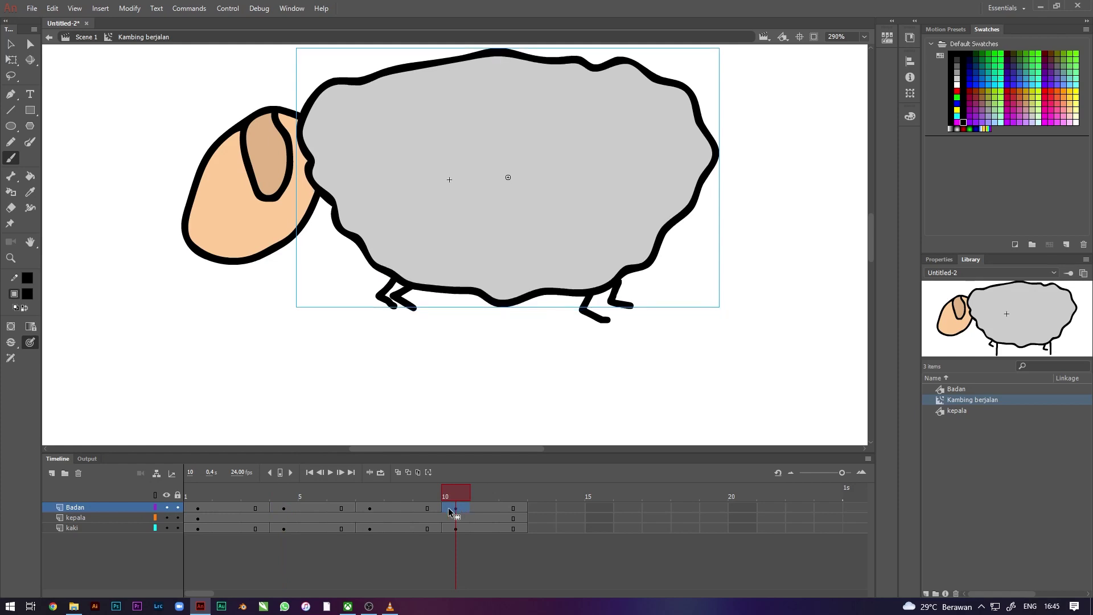
pyautogui.hotkey('ctrl', 'Return')
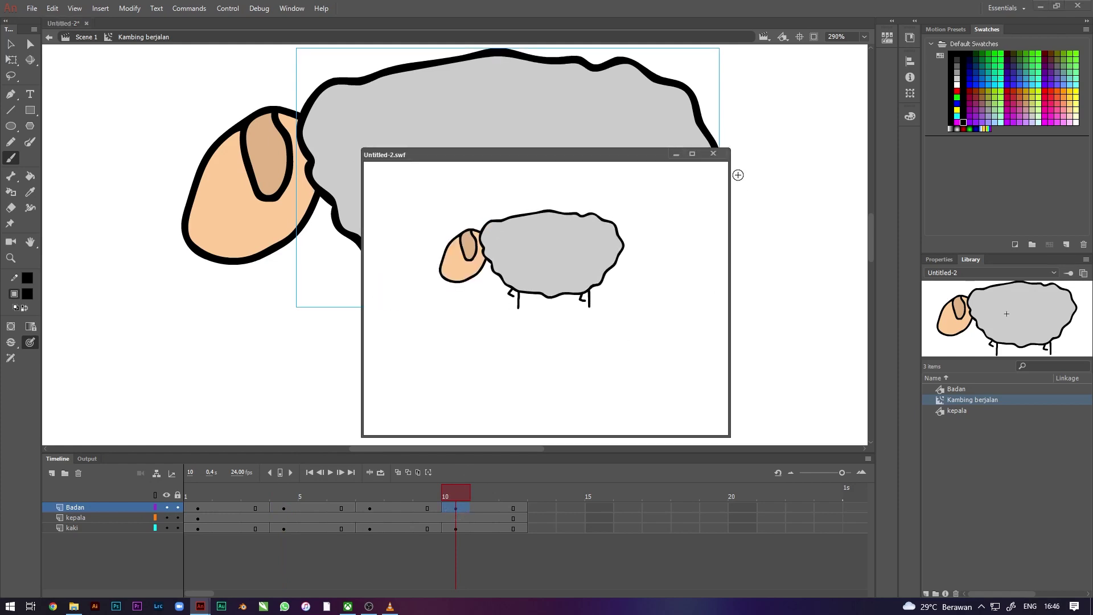
pyautogui.click(712, 154)
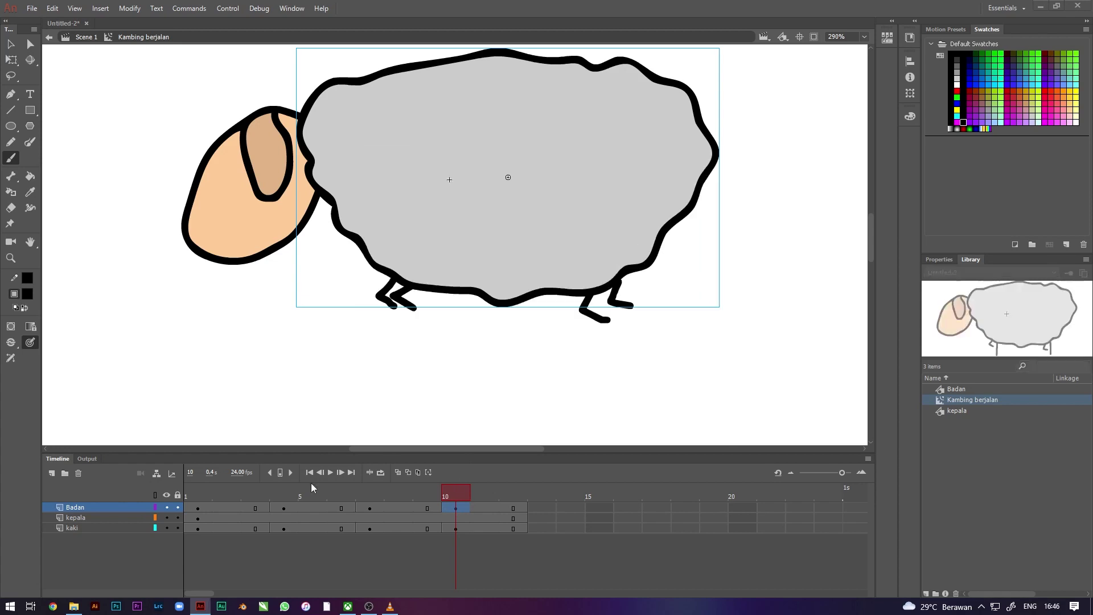
# Insert keyframes on the kepala layer at frames 4, 7 and 10.
pyautogui.rightClick(284, 520)
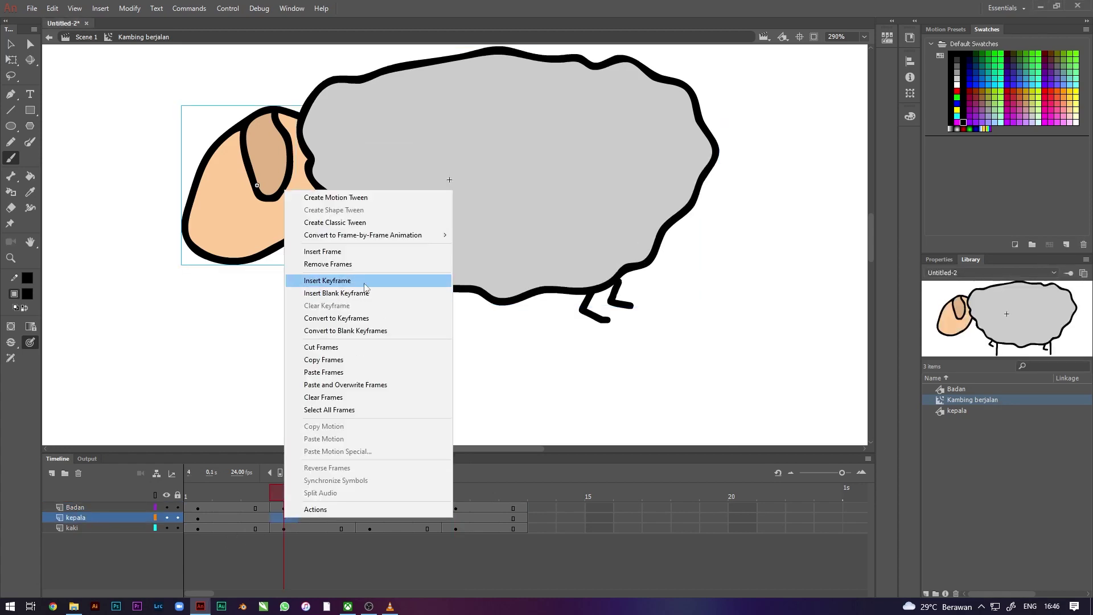
pyautogui.click(330, 281)
pyautogui.rightClick(370, 523)
pyautogui.click(424, 282)
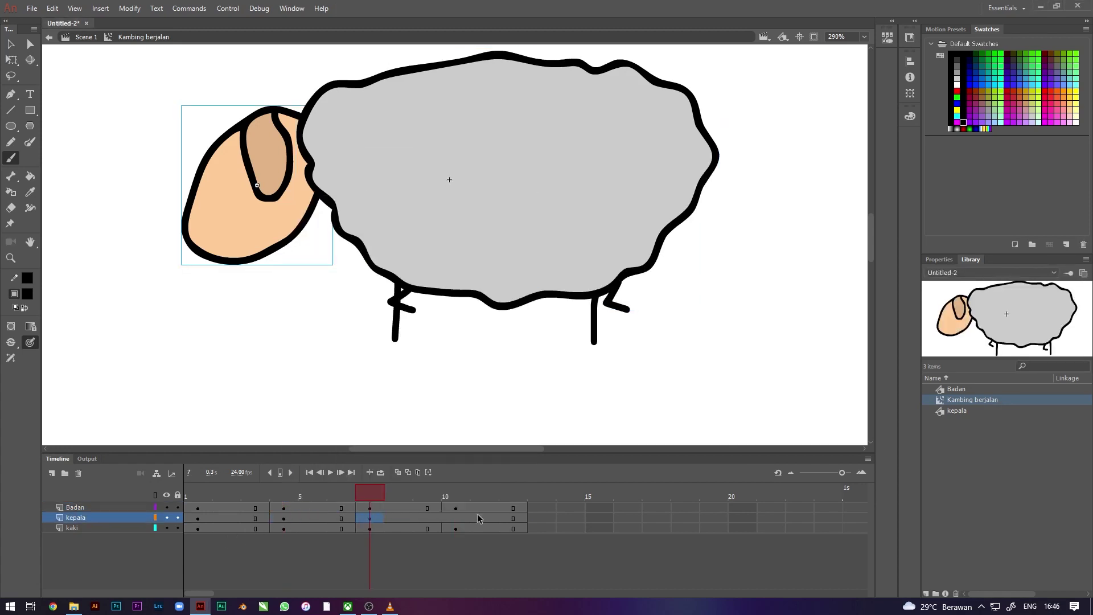
pyautogui.rightClick(455, 519)
pyautogui.click(510, 281)
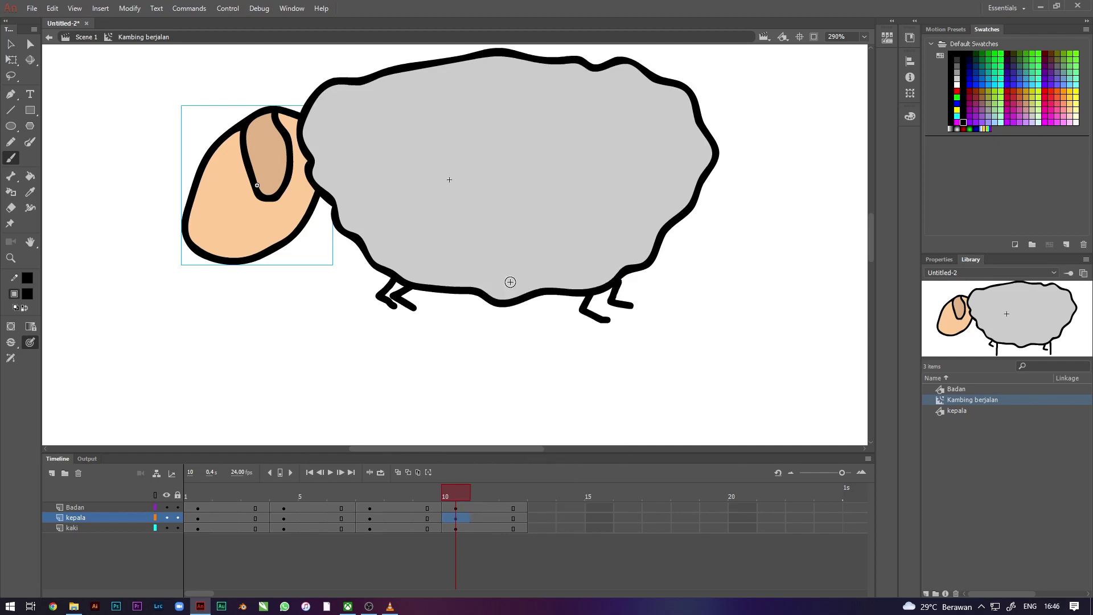
# Nudge the head slightly upward on frames 4 and 10 of the kepala layer and test the movie.
pyautogui.click(282, 520)
pyautogui.press('Up')
pyautogui.press('Up')
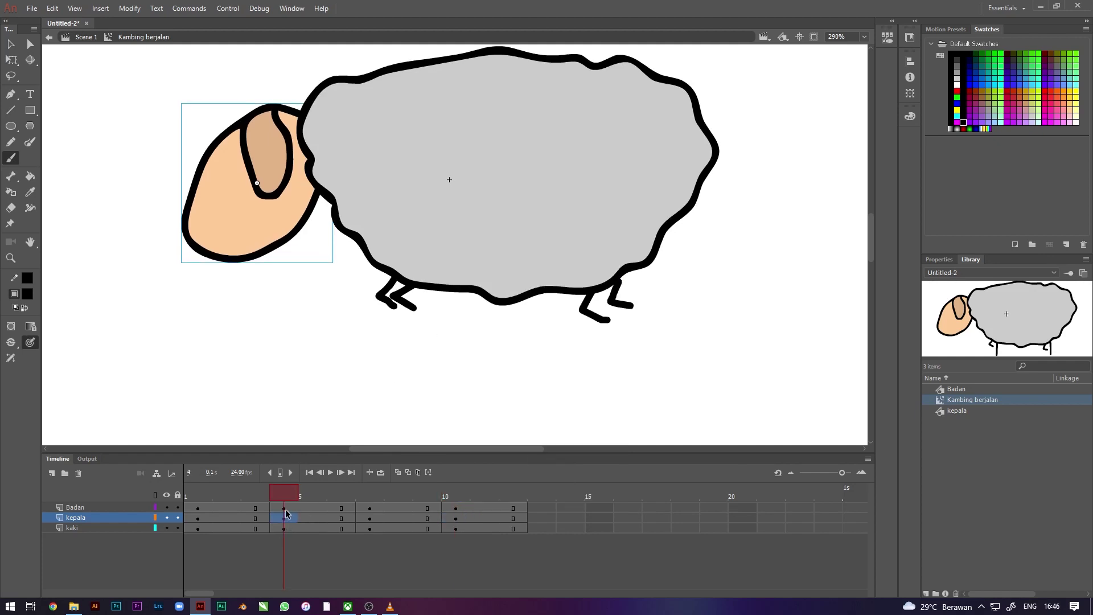
pyautogui.click(370, 518)
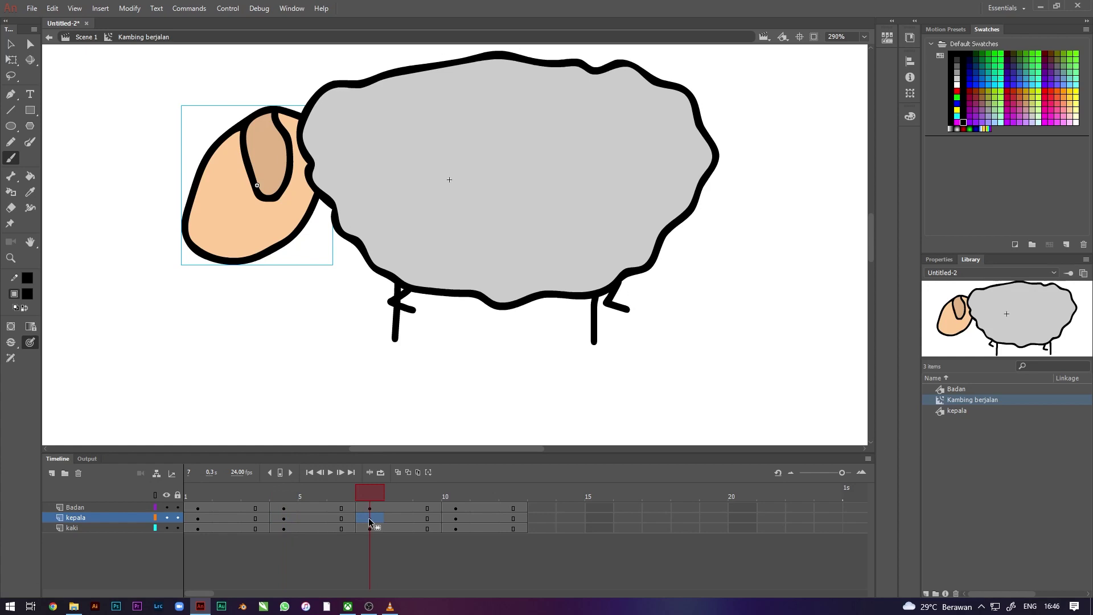
pyautogui.click(457, 527)
pyautogui.click(457, 518)
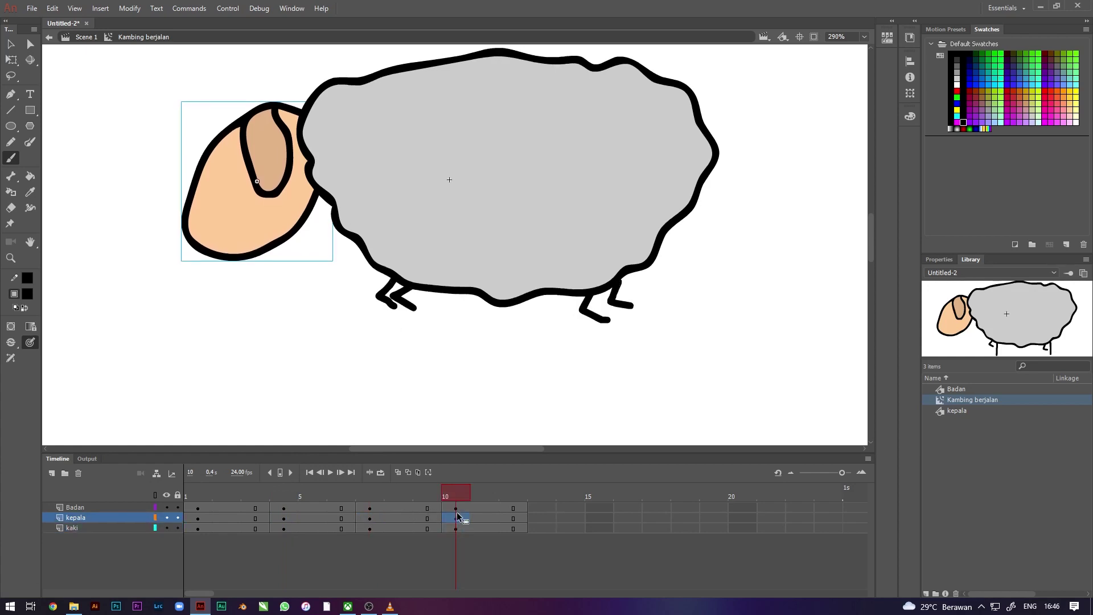
pyautogui.hotkey('ctrl', 'Return')
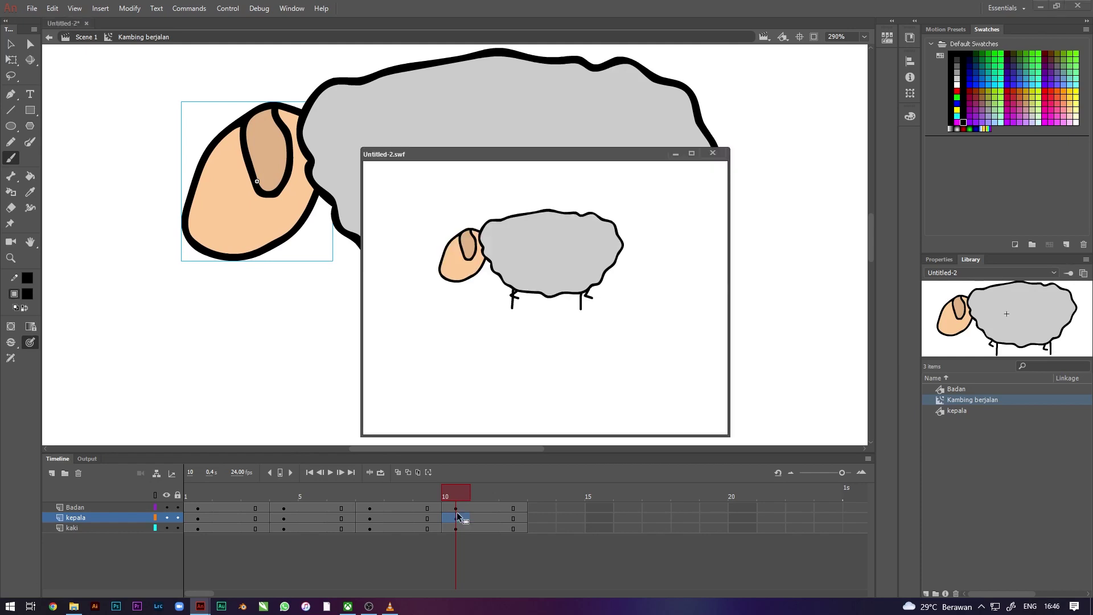
pyautogui.click(712, 153)
# Return to Scene 1 and test the movie to preview the walking sheep on the whole stage.
pyautogui.press('q')
pyautogui.click(73, 38)
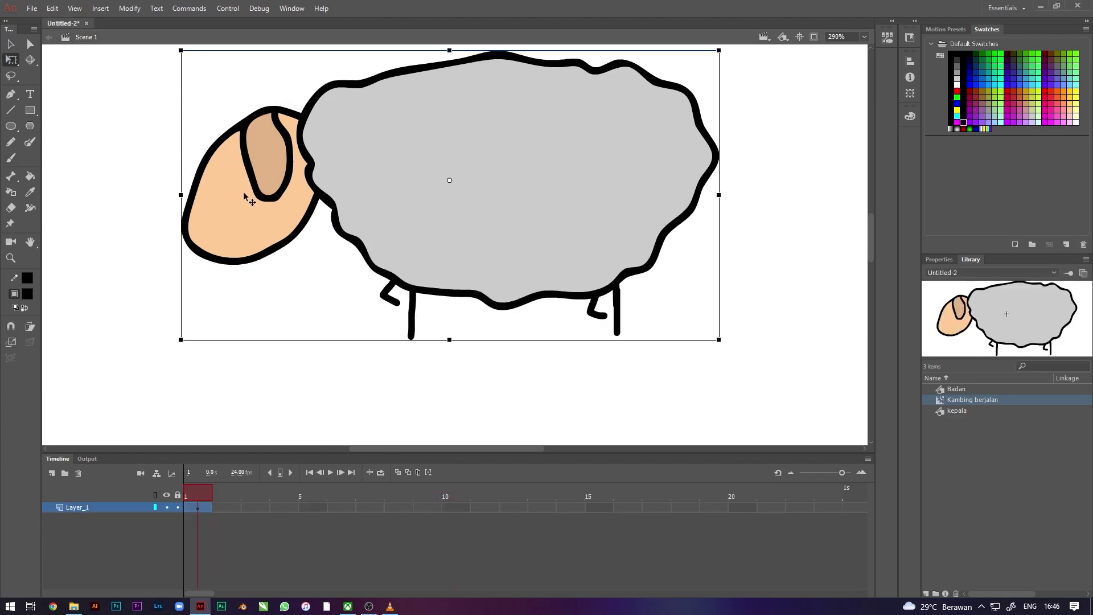
pyautogui.press('z')
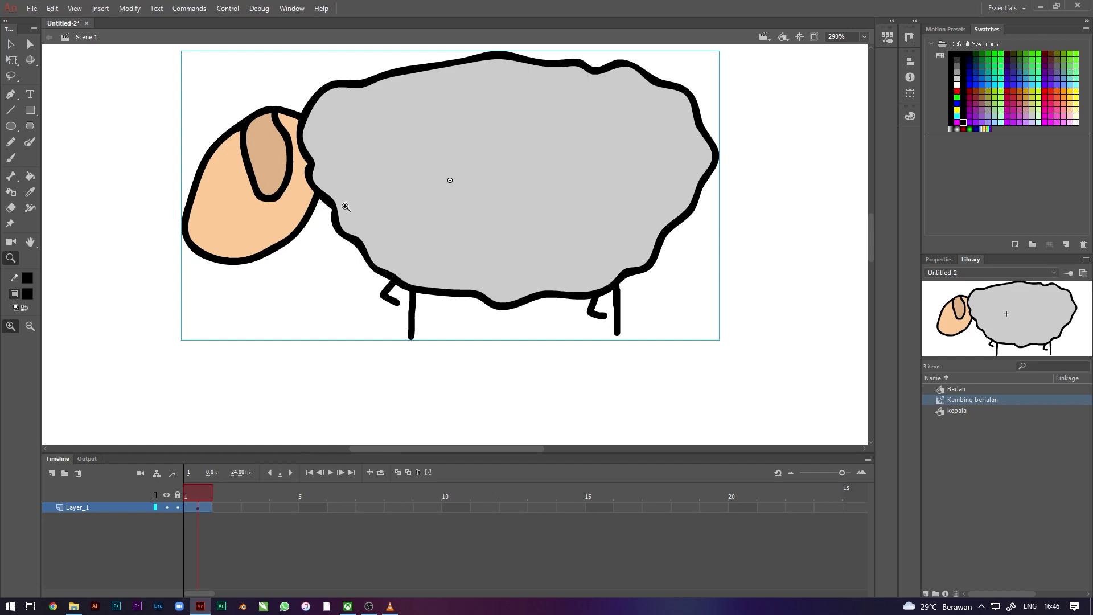
pyautogui.keyDown('alt'); pyautogui.click(398, 217); pyautogui.keyUp('alt')
pyautogui.click(30, 326)
pyautogui.click(552, 337)
pyautogui.click(13, 322)
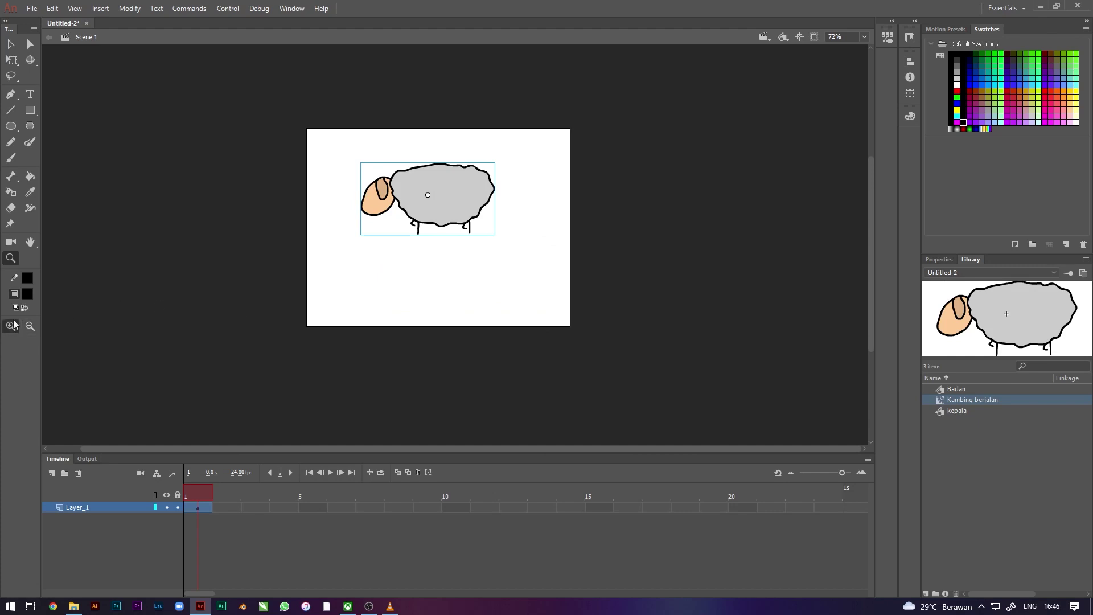
pyautogui.moveTo(299, 124); pyautogui.dragTo(620, 340)
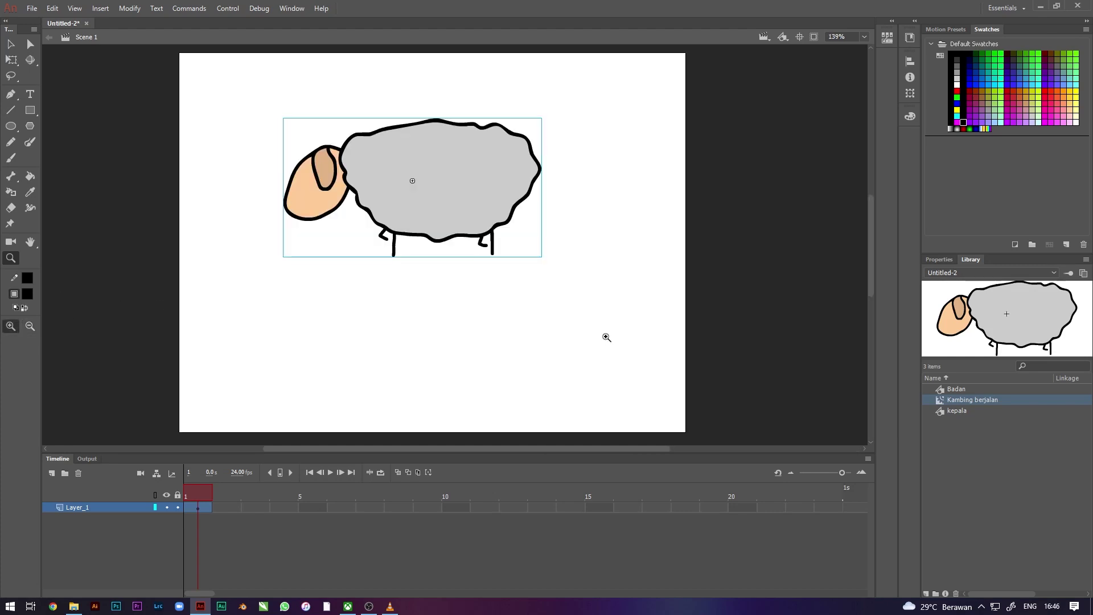
pyautogui.hotkey('ctrl', 'Return')
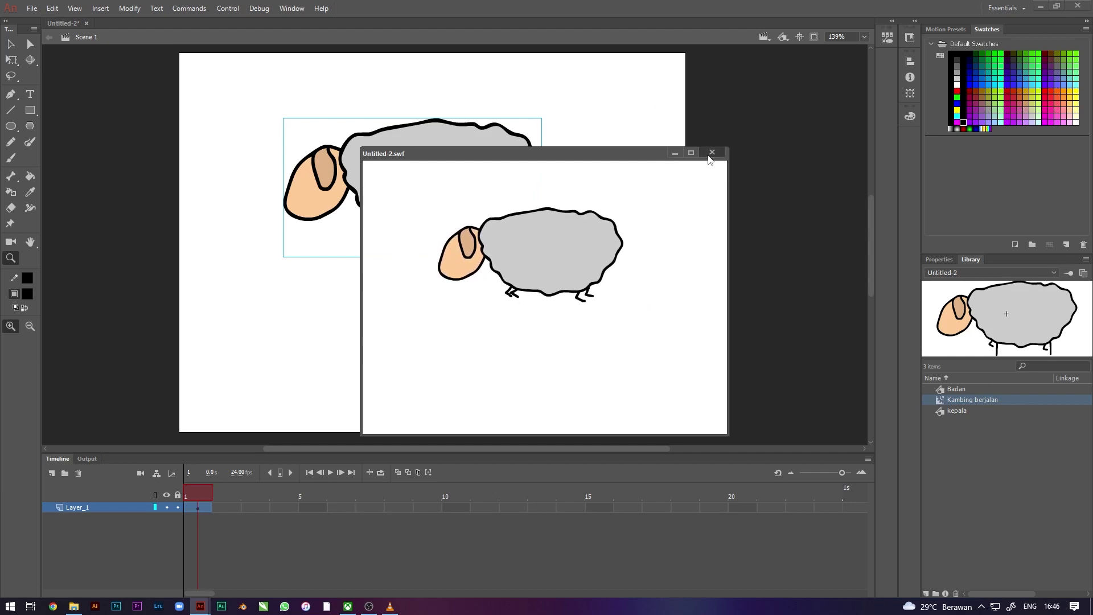
pyautogui.click(711, 152)
# Move the sheep instance off the stage, just beyond the lower part of its right edge.
pyautogui.click(11, 59)
pyautogui.moveTo(491, 198); pyautogui.dragTo(797, 297)
pyautogui.moveTo(615, 295); pyautogui.dragTo(726, 362)
# Insert a keyframe at frame 75 of Layer_1 and move the sheep straight across, just beyond the stage's left edge.
pyautogui.click(630, 512)
pyautogui.click(782, 508)
pyautogui.moveTo(206, 596); pyautogui.dragTo(285, 595)
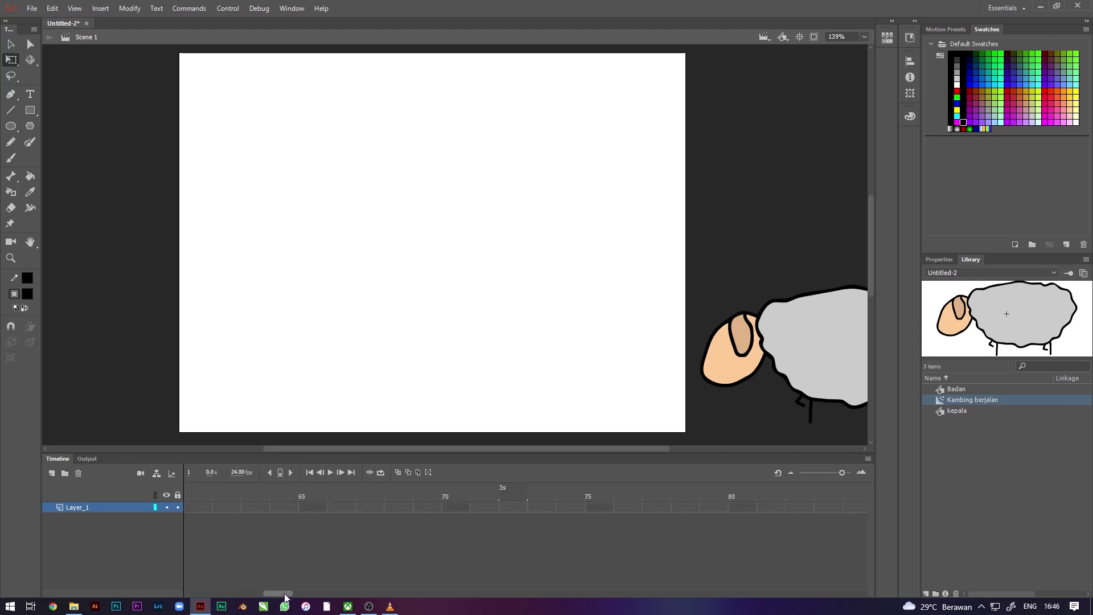
pyautogui.rightClick(526, 509)
pyautogui.click(585, 266)
pyautogui.moveTo(766, 348); pyautogui.dragTo(12, 358)
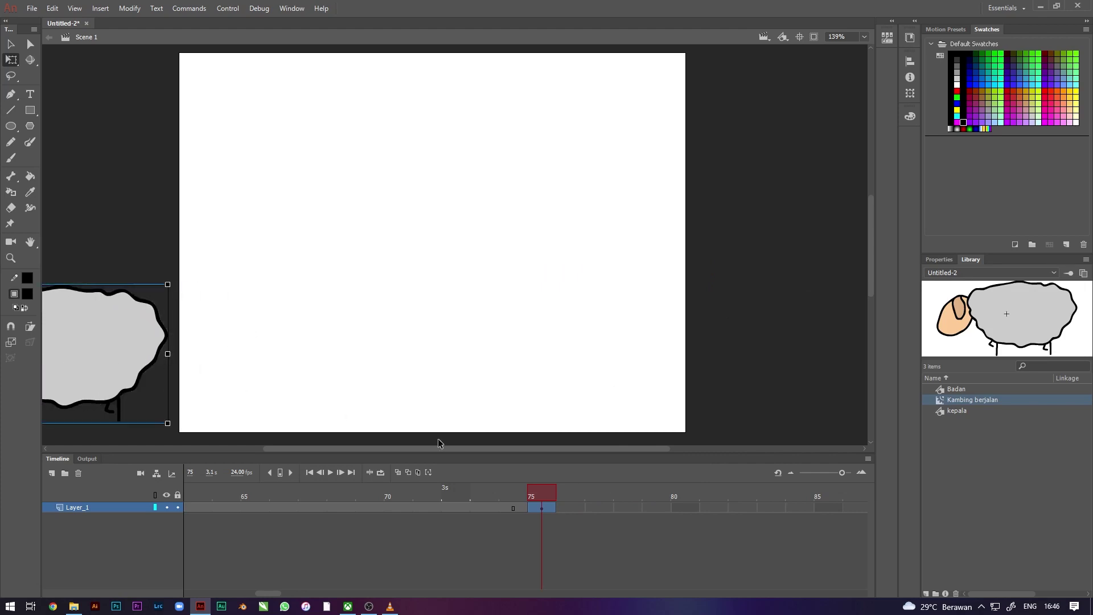
# Create a classic tween on Layer_1 between frames 1 and 75 and test the movie.
pyautogui.rightClick(502, 508)
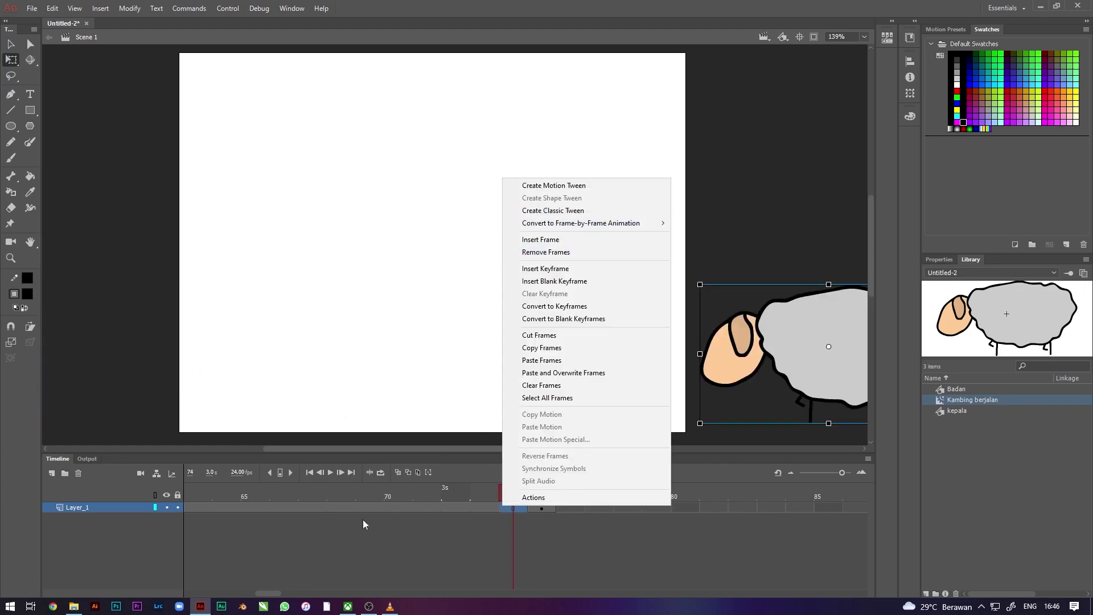
pyautogui.click(330, 508)
pyautogui.press('.')
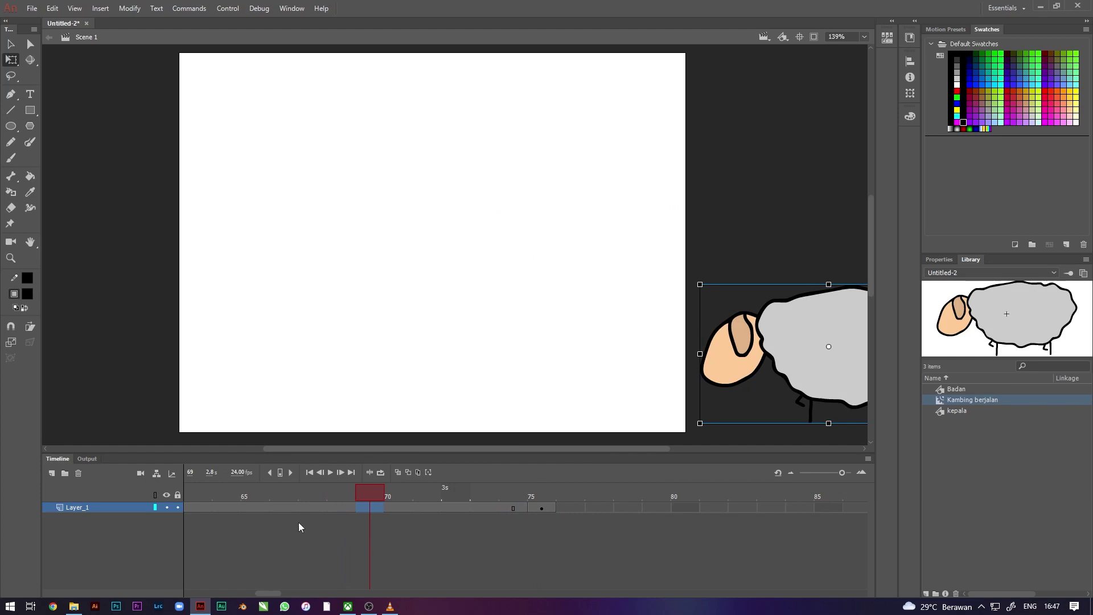
pyautogui.rightClick(426, 509)
pyautogui.click(489, 217)
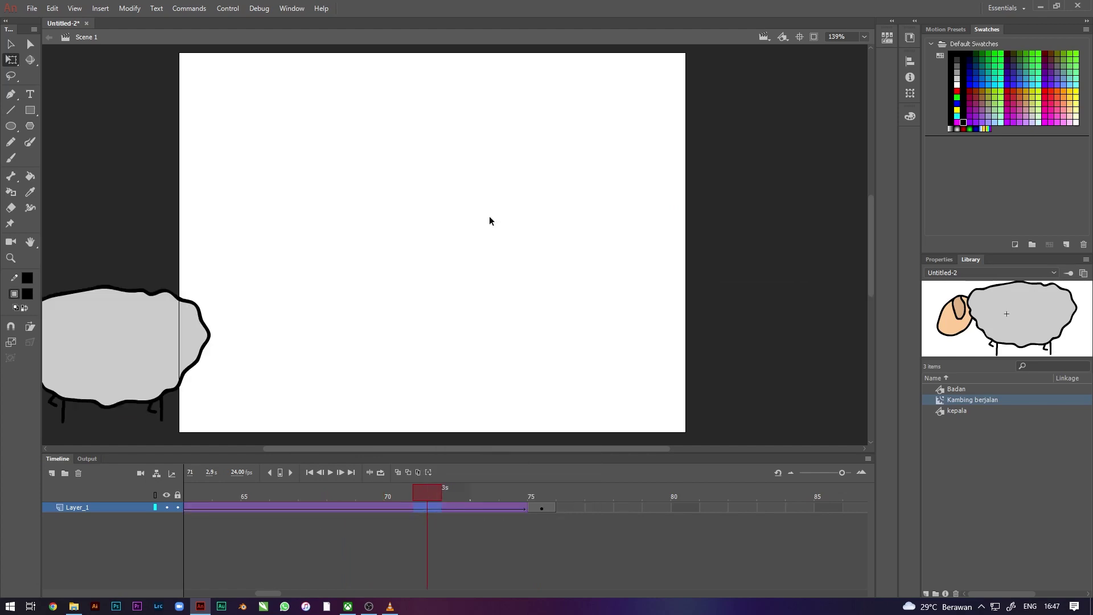
pyautogui.hotkey('ctrl', 'Return')
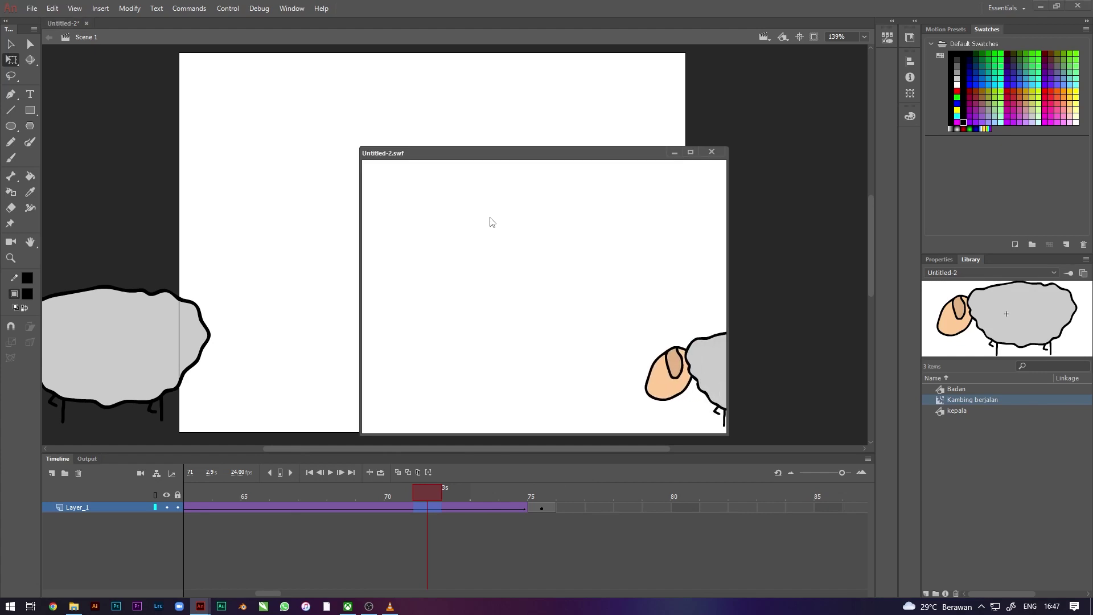
pyautogui.click(711, 151)
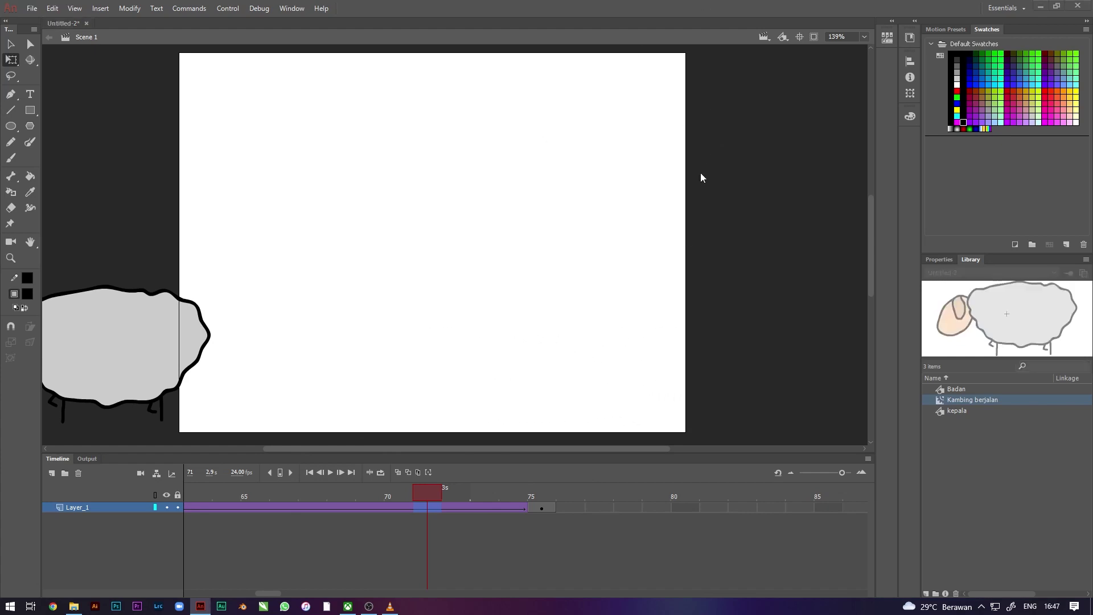
# Move the tween's end keyframe from frame 75 to frame 140 and test the slower walk.
pyautogui.click(541, 507)
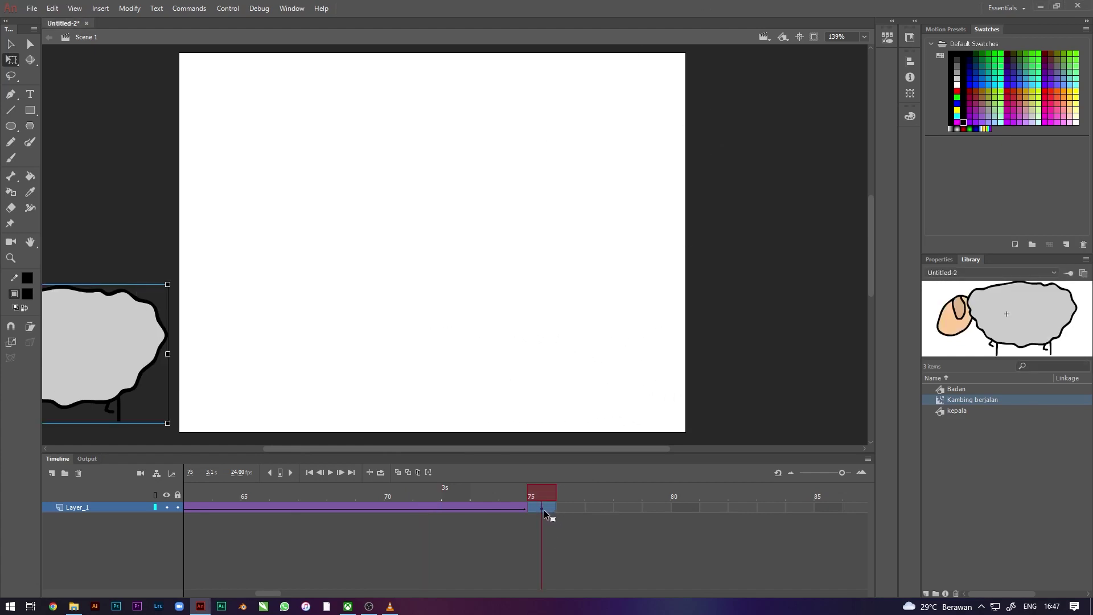
pyautogui.moveTo(543, 512); pyautogui.dragTo(795, 510)
pyautogui.moveTo(868, 510); pyautogui.dragTo(829, 503)
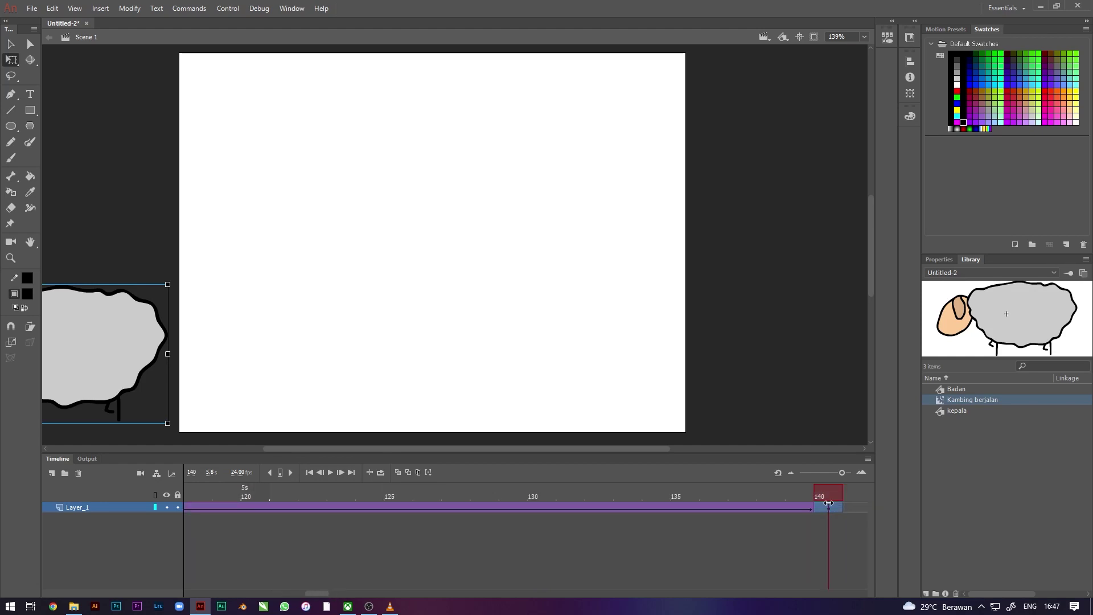
pyautogui.hotkey('ctrl', 'Return')
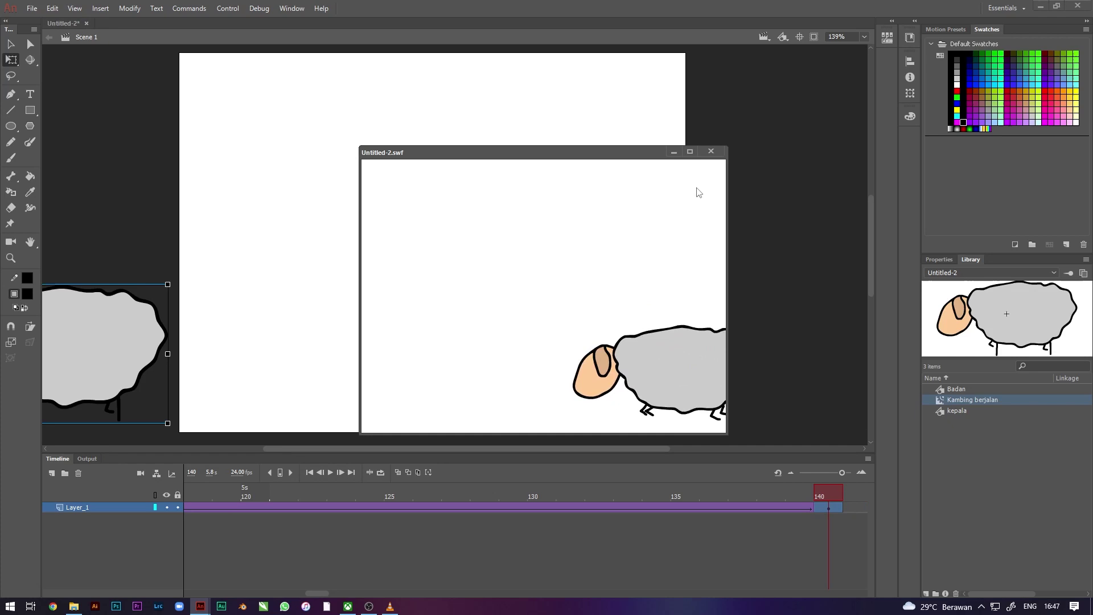
pyautogui.click(711, 152)
# Move the tween's end keyframe to frame 210 and test the movie again.
pyautogui.moveTo(835, 508)
pyautogui.mouseDown()
pyautogui.moveTo(950, 493)
pyautogui.moveTo(811, 507)
pyautogui.moveTo(825, 511)
pyautogui.mouseUp()
pyautogui.hotkey('ctrl', 'Return')
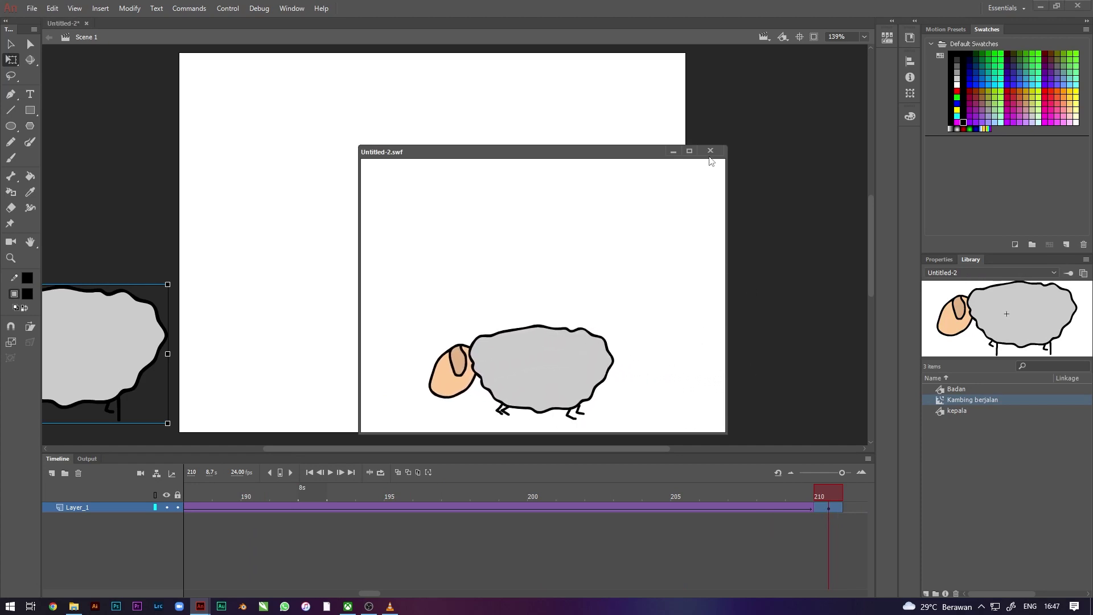
pyautogui.click(710, 151)
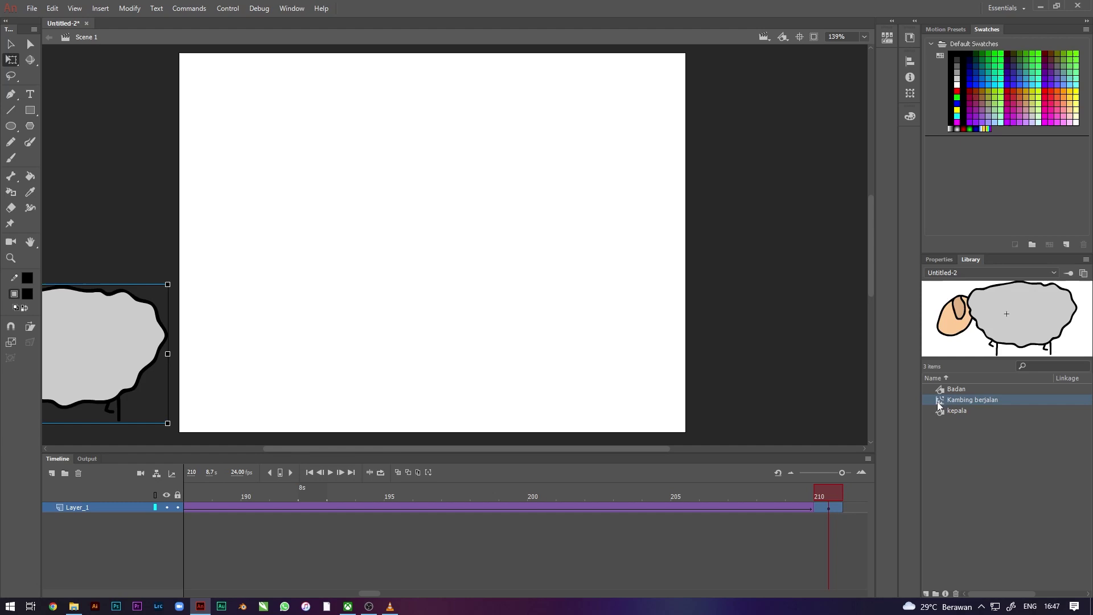
# In the Kambing berjalan clip, rotate the head slightly clockwise on frames 4 and 10 of the kepala layer and test the movie.
pyautogui.doubleClick(940, 400)
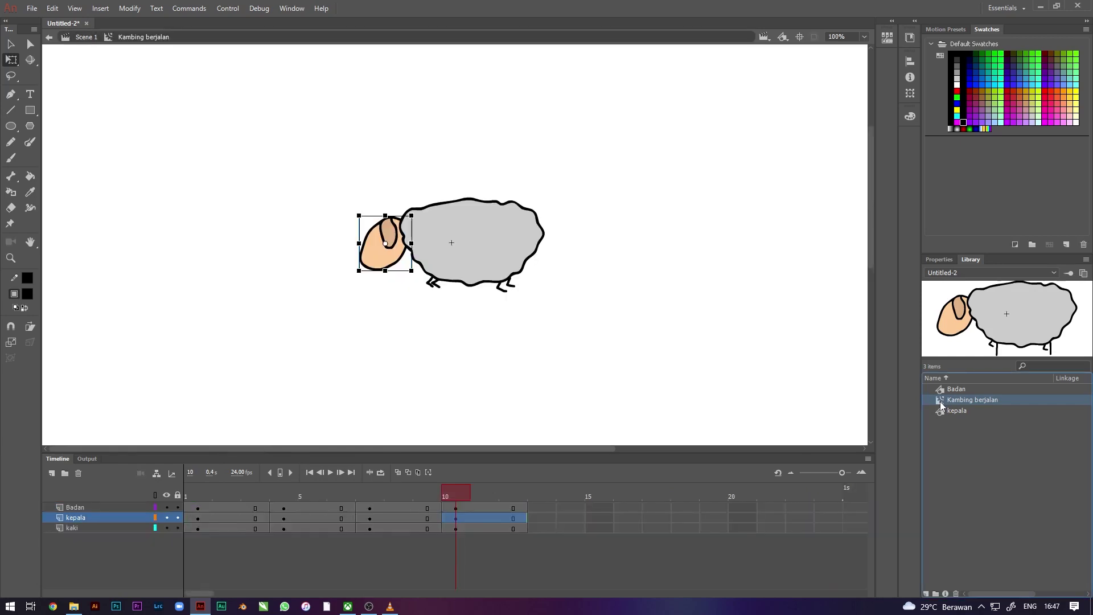
pyautogui.click(277, 521)
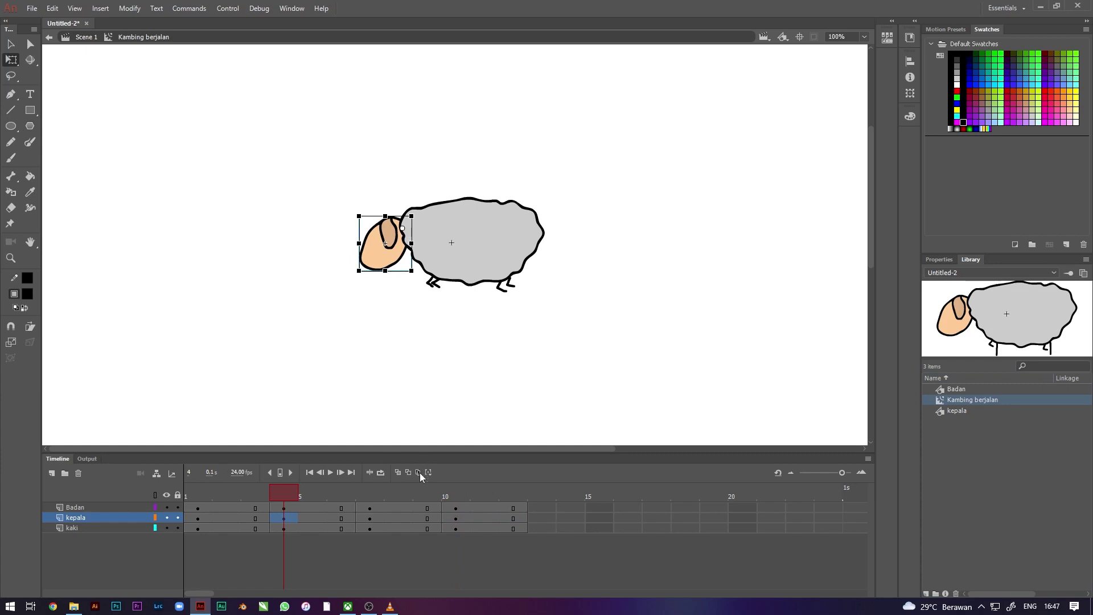
pyautogui.moveTo(352, 276); pyautogui.dragTo(349, 273)
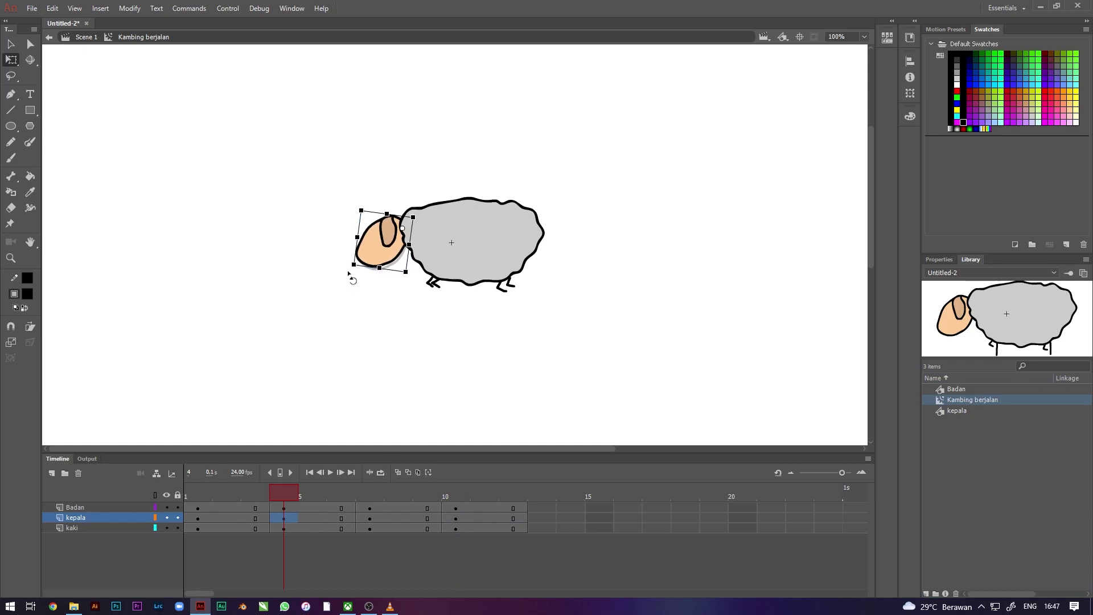
pyautogui.click(460, 519)
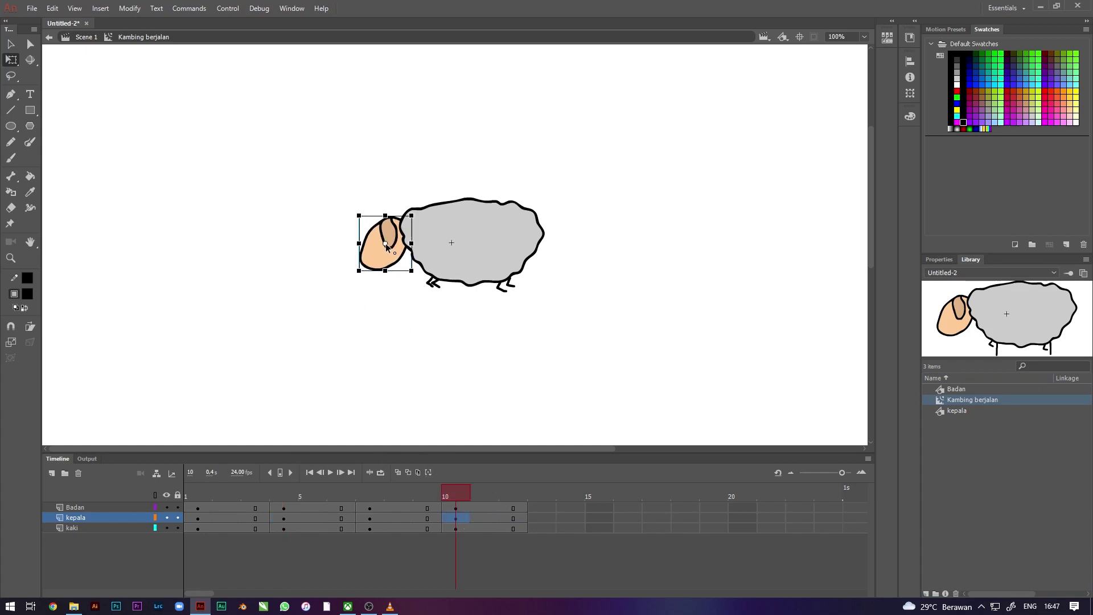
pyautogui.moveTo(355, 275); pyautogui.dragTo(349, 267)
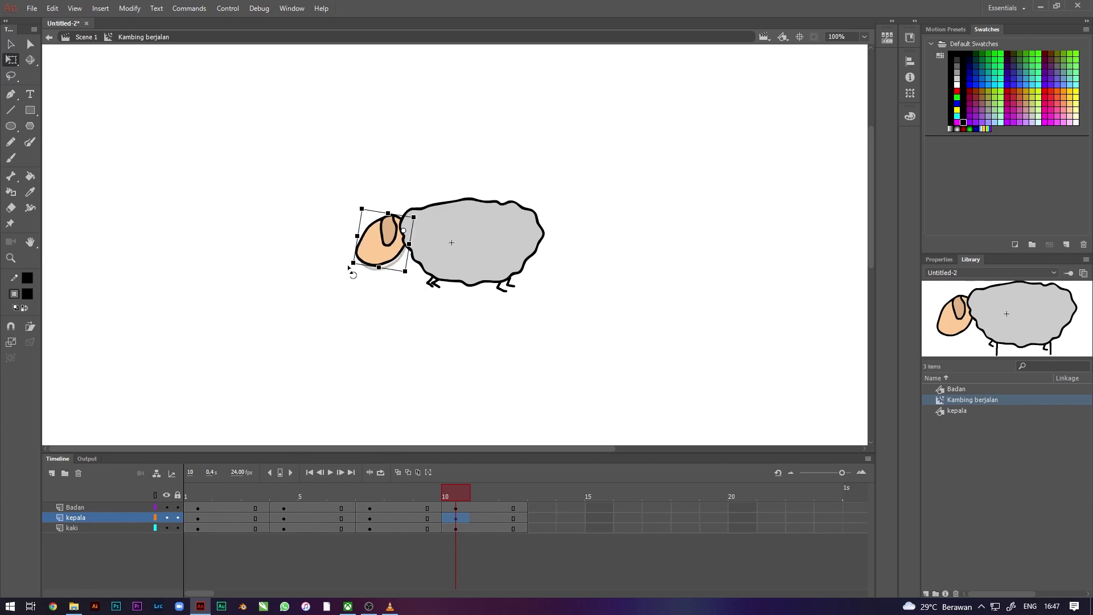
pyautogui.hotkey('ctrl', 'Return')
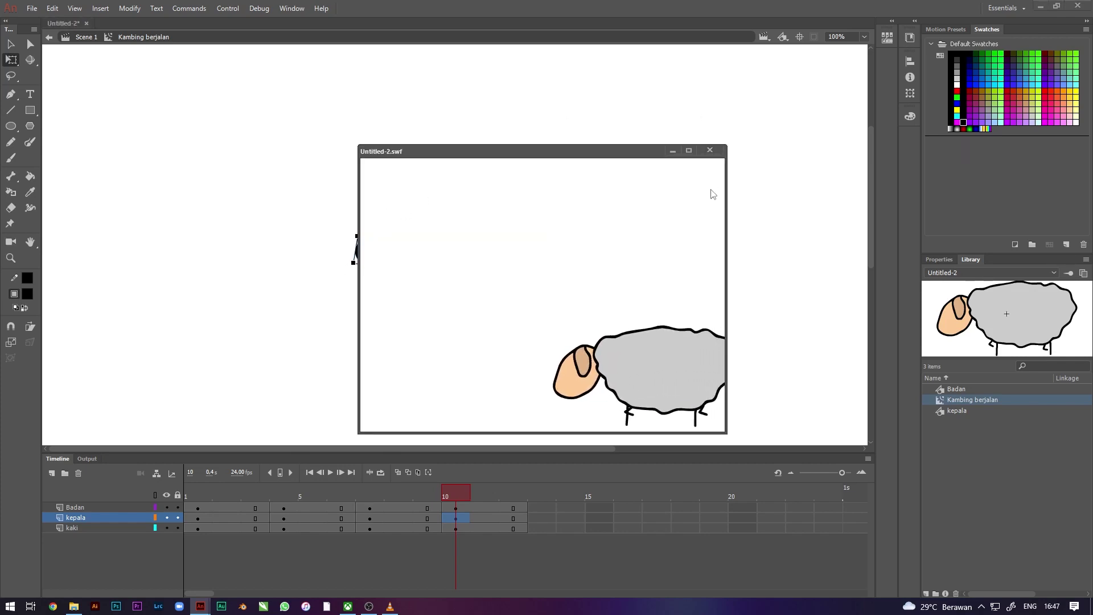
pyautogui.click(710, 152)
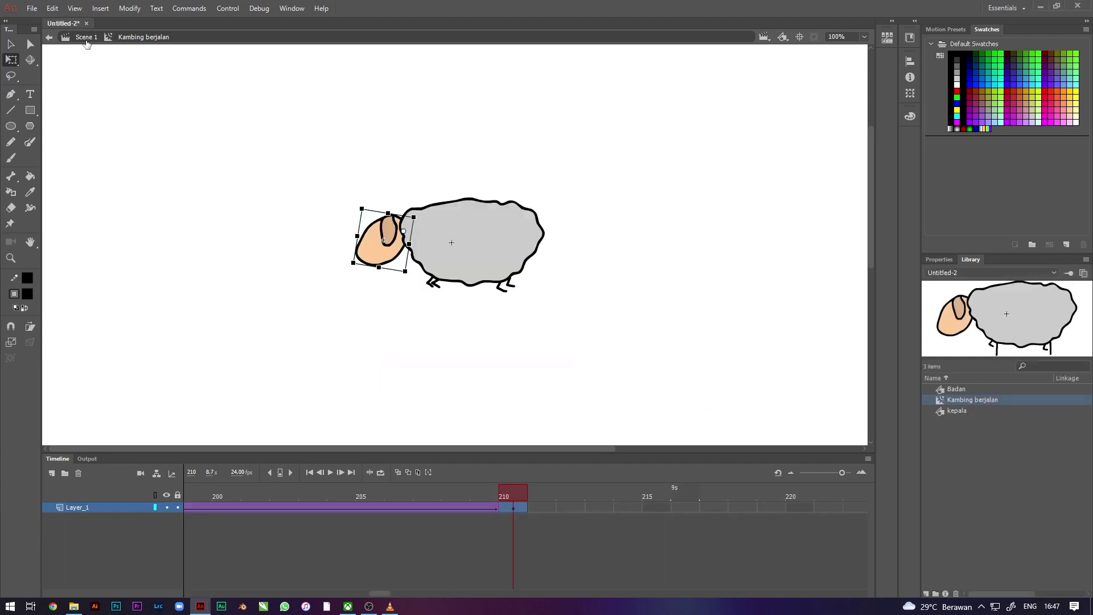
# Open the kepala symbol from the library and paint a small black eye in front of the ear with the Brush.
pyautogui.click(86, 38)
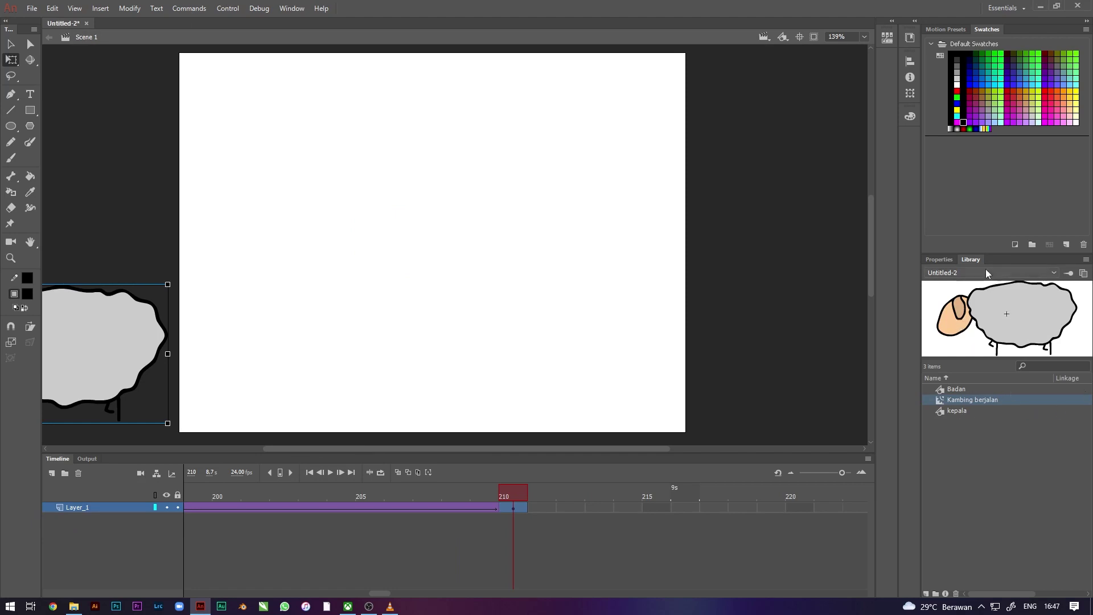
pyautogui.click(943, 413)
pyautogui.doubleClick(937, 410)
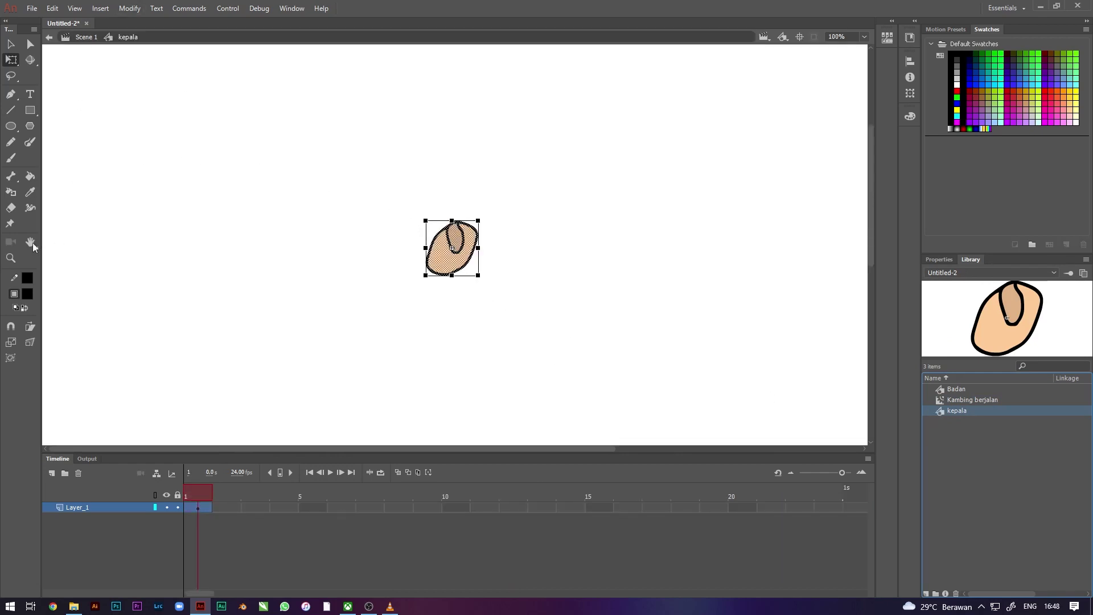
pyautogui.click(262, 264)
pyautogui.press('z')
pyautogui.moveTo(409, 218); pyautogui.dragTo(492, 285)
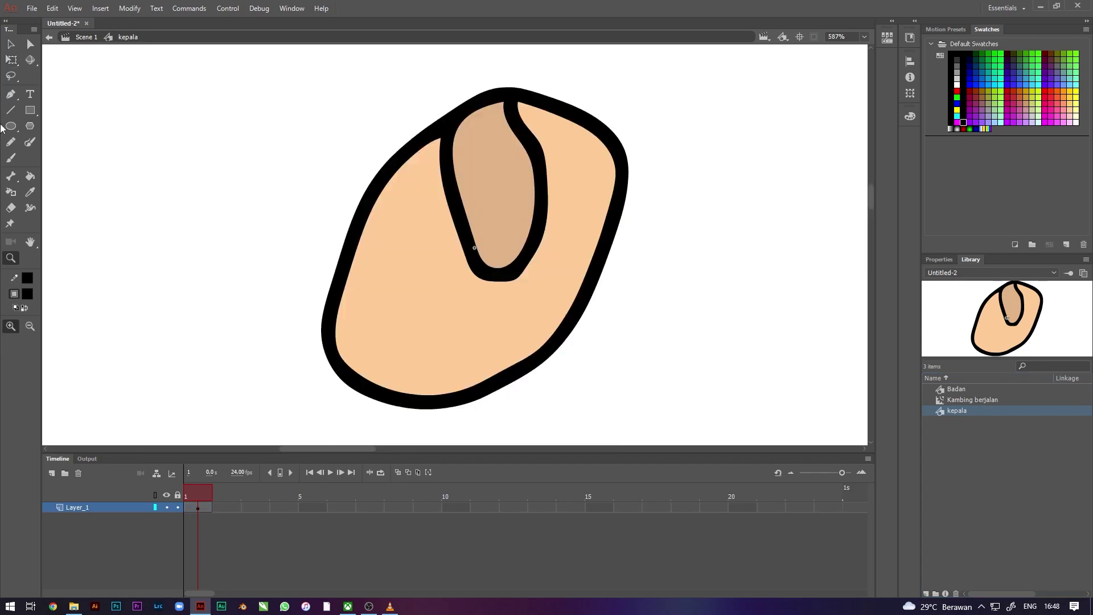
pyautogui.click(10, 159)
pyautogui.moveTo(389, 232); pyautogui.dragTo(424, 218)
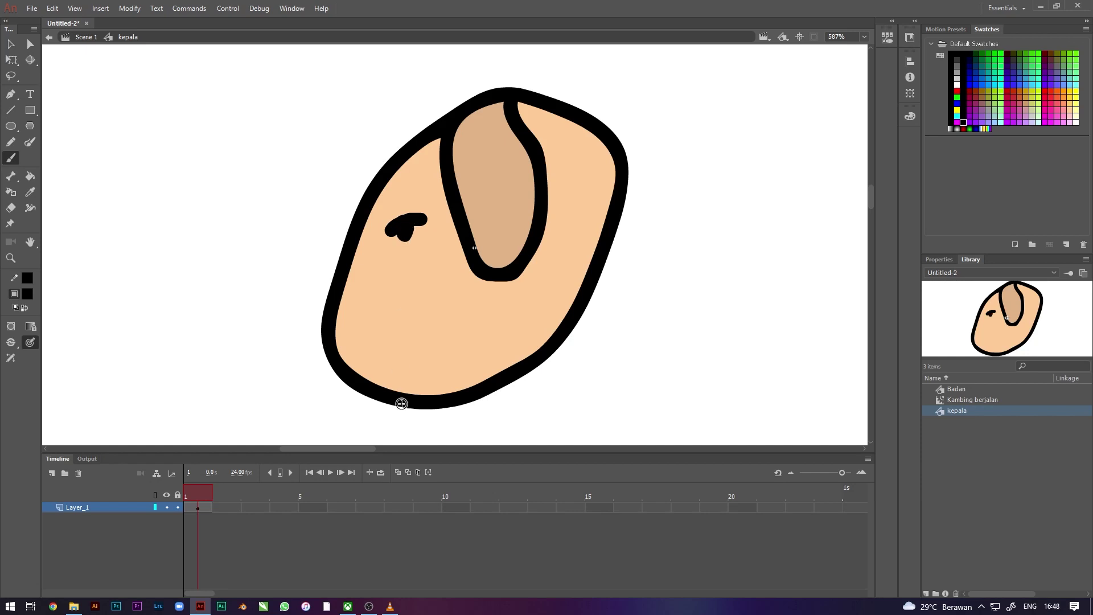
# Paint a short mouth line near the lower edge of the muzzle, undoing the unwanted strokes.
pyautogui.moveTo(394, 334)
pyautogui.mouseDown()
pyautogui.moveTo(429, 330)
pyautogui.moveTo(438, 388)
pyautogui.mouseUp()
pyautogui.hotkey('ctrl', 'z')
pyautogui.hotkey('ctrl', 'z')
pyautogui.moveTo(371, 387); pyautogui.dragTo(411, 384)
pyautogui.moveTo(336, 343)
pyautogui.mouseDown()
pyautogui.moveTo(342, 281)
pyautogui.moveTo(334, 339)
pyautogui.moveTo(353, 282)
pyautogui.mouseUp()
pyautogui.hotkey('ctrl', 'z')
# Paint the outlines of two curved, pointed horns on top of the head.
pyautogui.scroll(3, 477, 331)
pyautogui.moveTo(416, 263)
pyautogui.mouseDown()
pyautogui.moveTo(345, 216)
pyautogui.moveTo(336, 155)
pyautogui.moveTo(357, 118)
pyautogui.moveTo(356, 144)
pyautogui.moveTo(397, 210)
pyautogui.moveTo(444, 244)
pyautogui.mouseUp()
pyautogui.moveTo(488, 215)
pyautogui.mouseDown()
pyautogui.moveTo(510, 121)
pyautogui.moveTo(508, 166)
pyautogui.moveTo(522, 214)
pyautogui.mouseUp()
pyautogui.scroll(-3, 525, 214)
pyautogui.scroll(3, 526, 214)
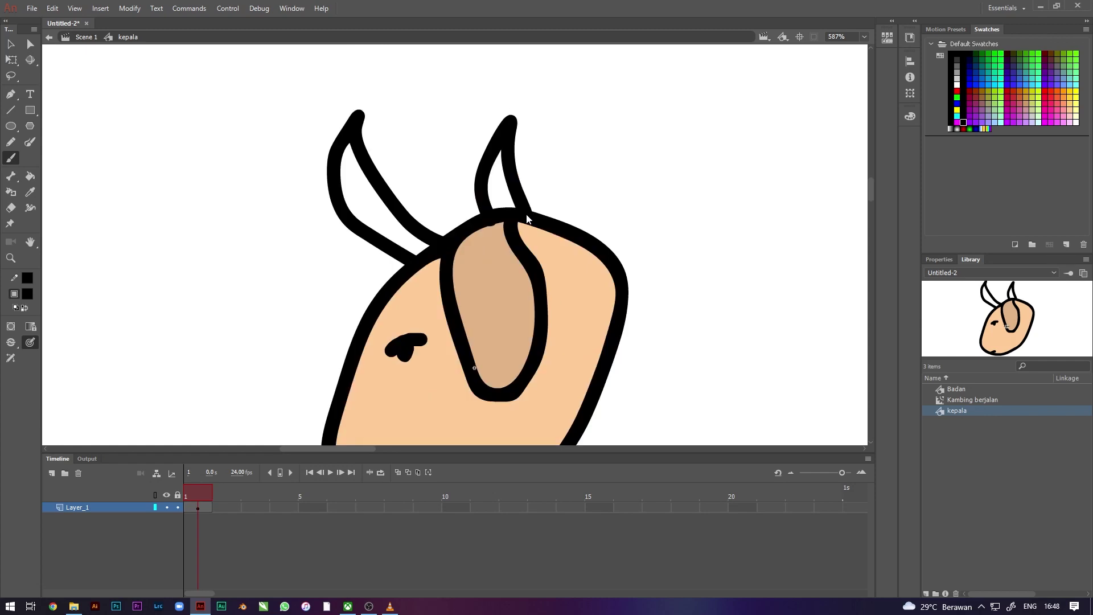
# Fill both horns with dark gray using the Paint Bucket.
pyautogui.click(27, 293)
pyautogui.click(77, 331)
pyautogui.click(30, 175)
pyautogui.click(367, 193)
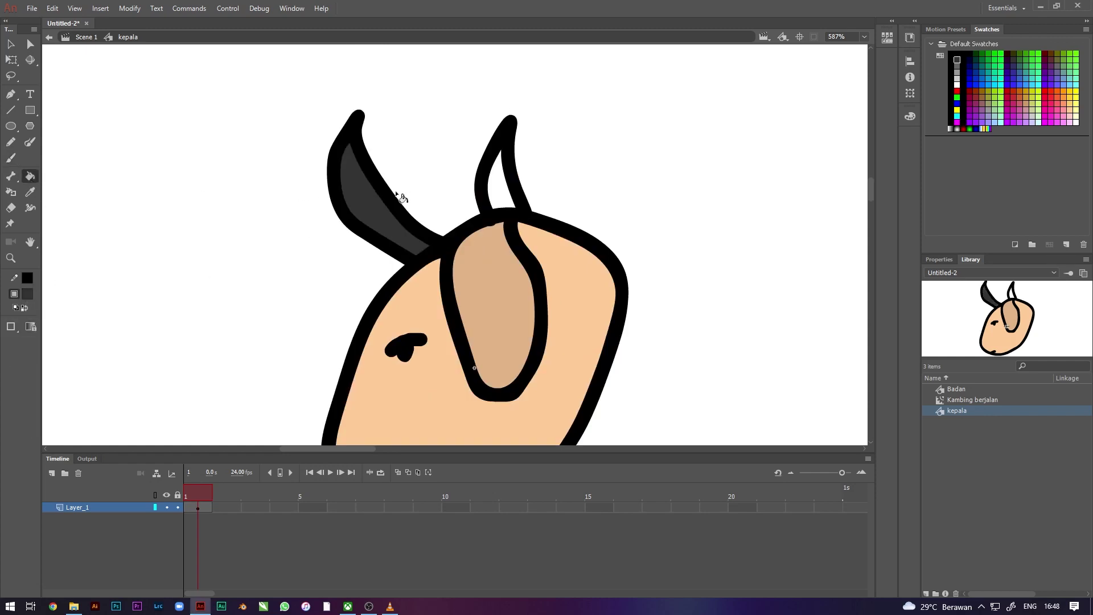
pyautogui.click(501, 198)
# Return to Scene 1 and test the movie with the horned head.
pyautogui.click(12, 59)
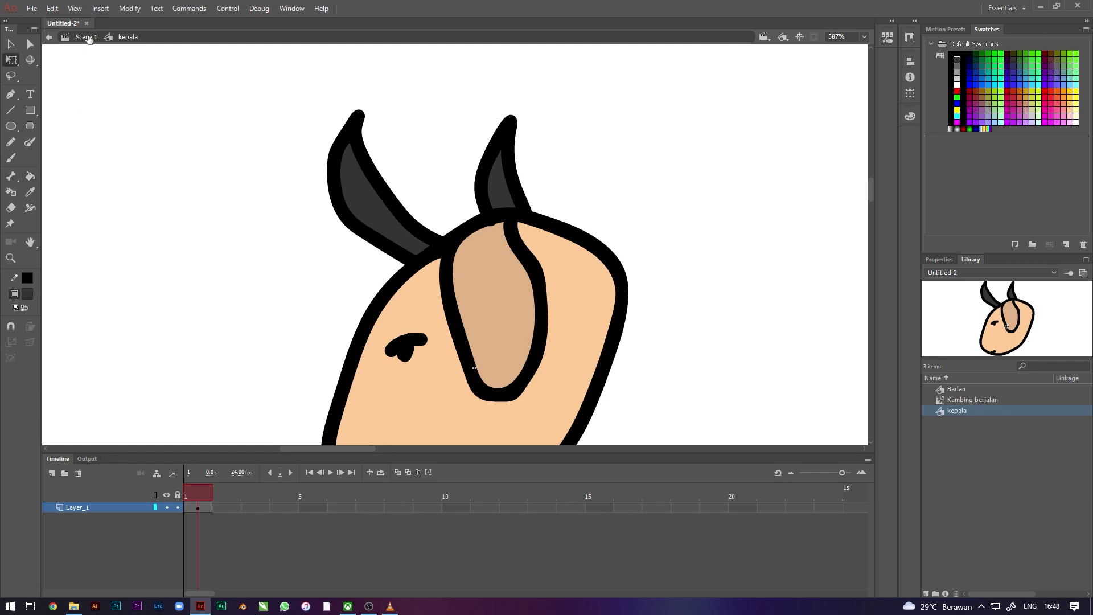
pyautogui.click(83, 36)
pyautogui.hotkey('ctrl', 'Return')
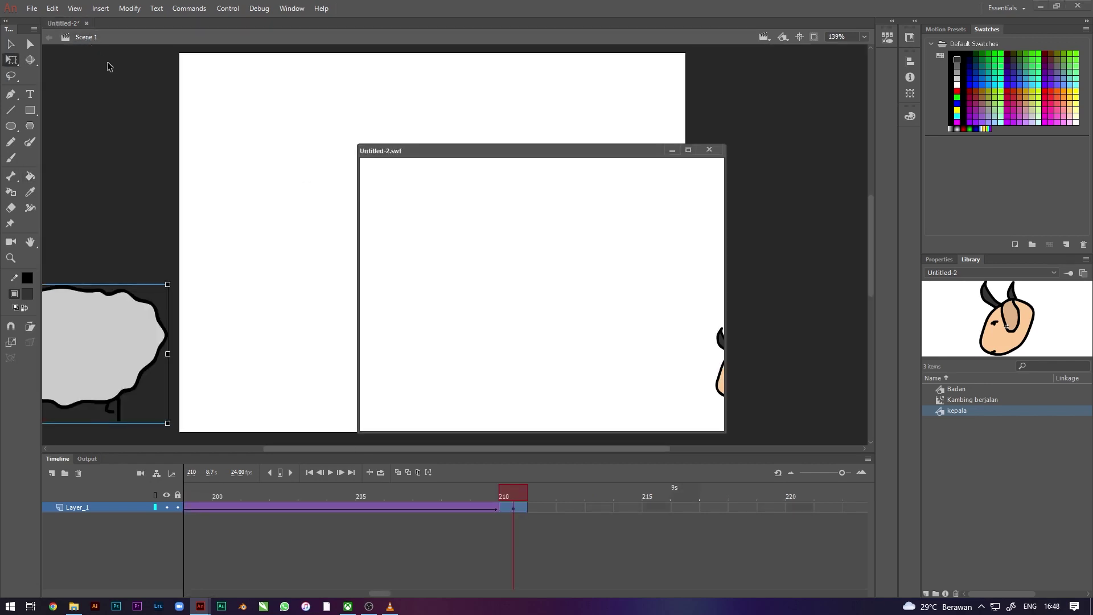